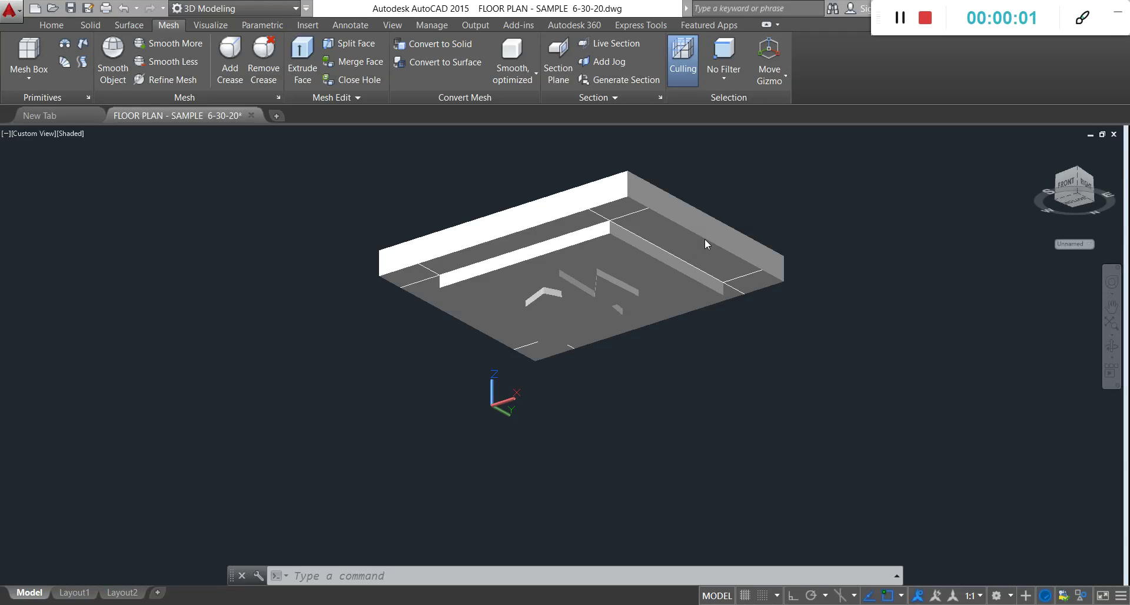
Set the visual style to Shaded with edges for the isolated ceiling slab.
{"action": "scroll", "coordinate": [704, 210], "scroll_direction": "up", "scroll_amount": 2}
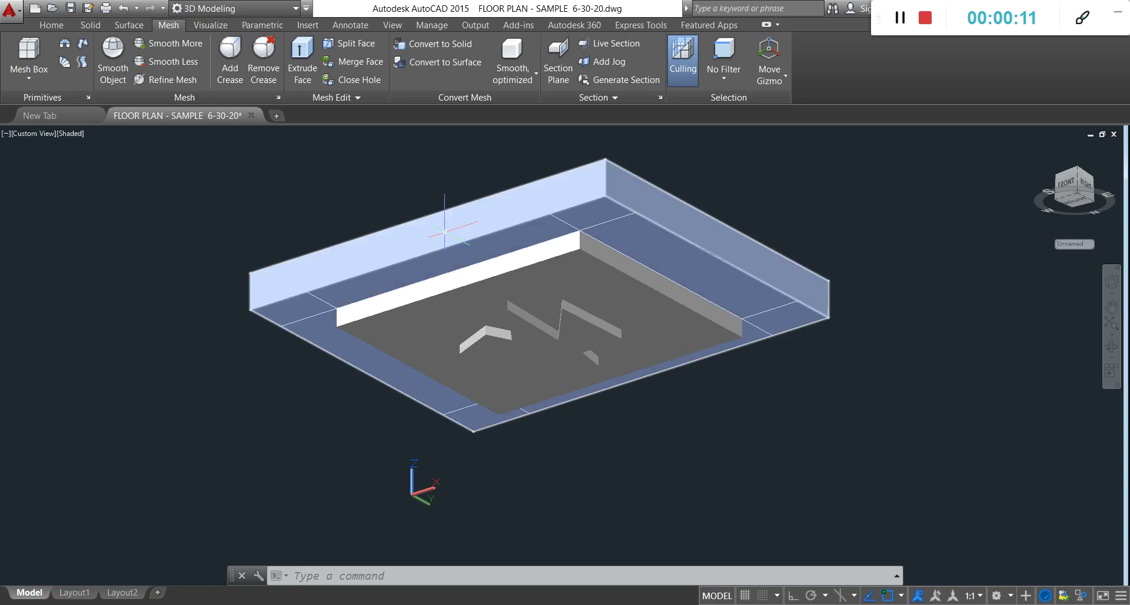
{"action": "left_click", "coordinate": [63, 135]}
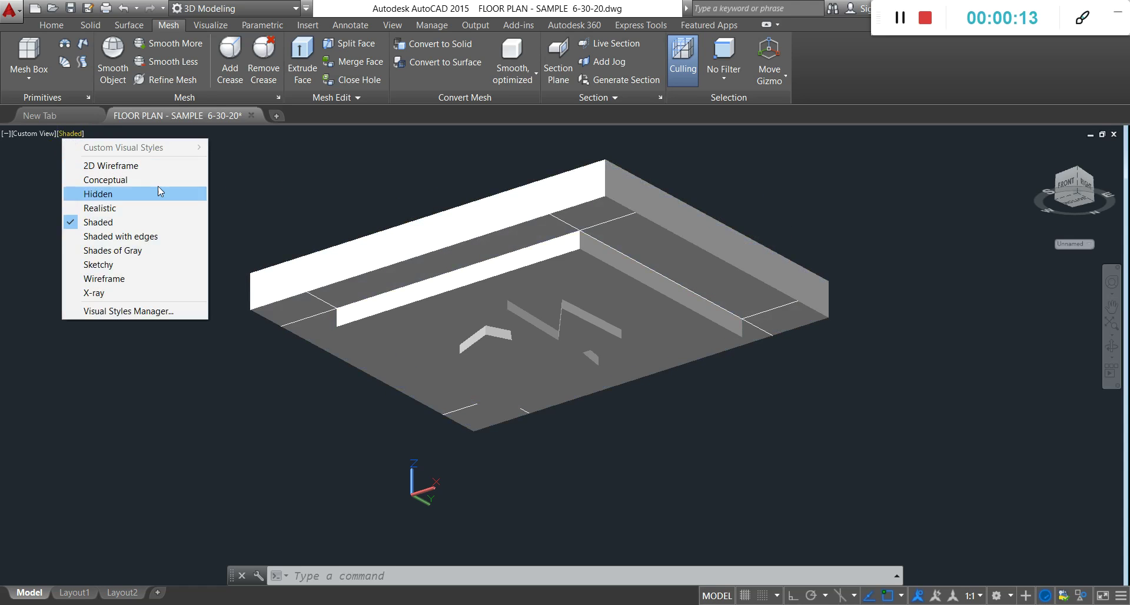
{"action": "left_click", "coordinate": [134, 236]}
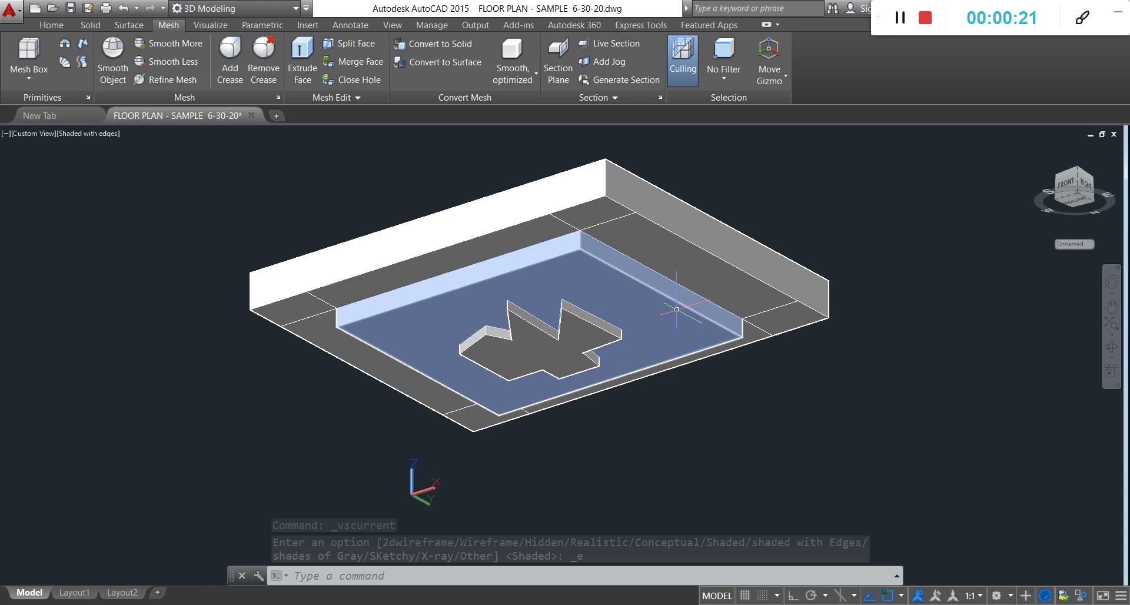
{"action": "middle_click_drag", "start_coordinate": [676, 287], "coordinate": [618, 296], "text": "shift"}
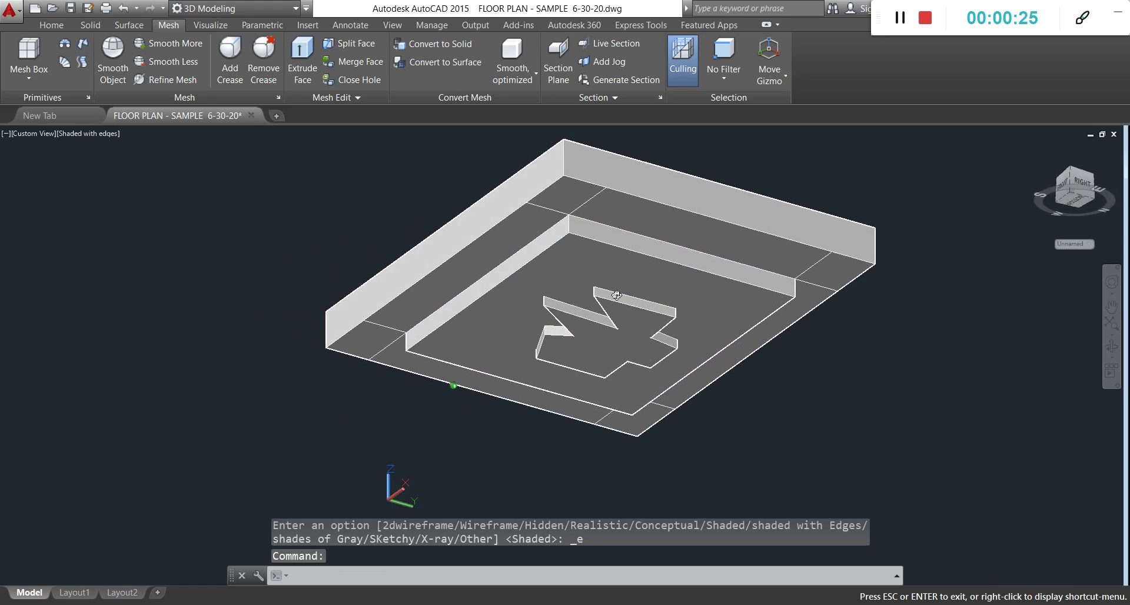
{"action": "middle_click_drag", "start_coordinate": [688, 312], "coordinate": [812, 344]}
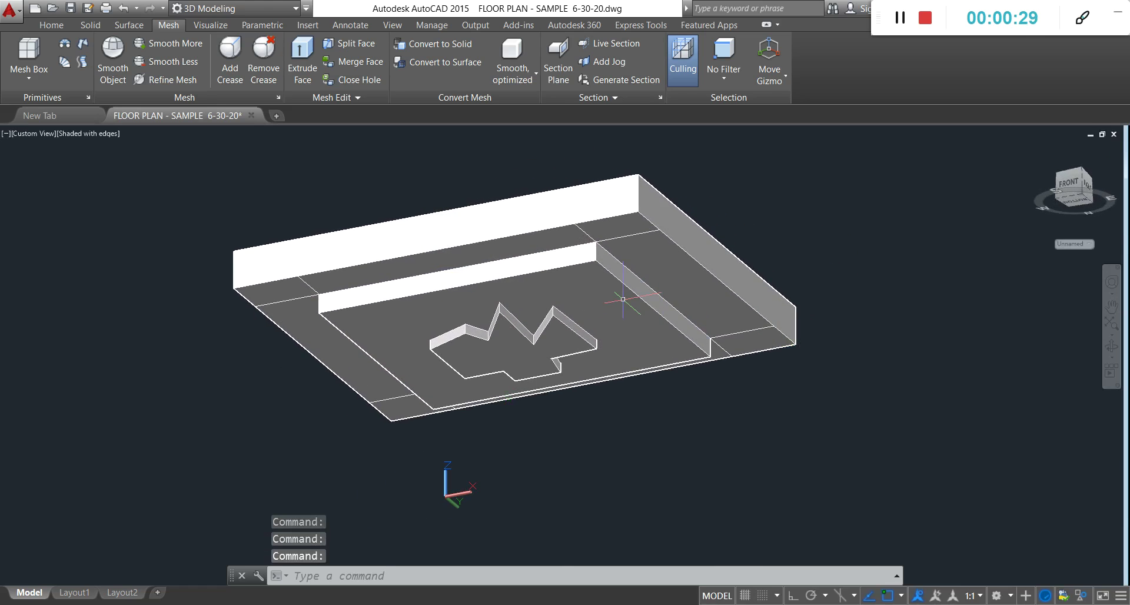
{"action": "middle_click_drag", "start_coordinate": [622, 299], "coordinate": [647, 298], "text": "shift"}
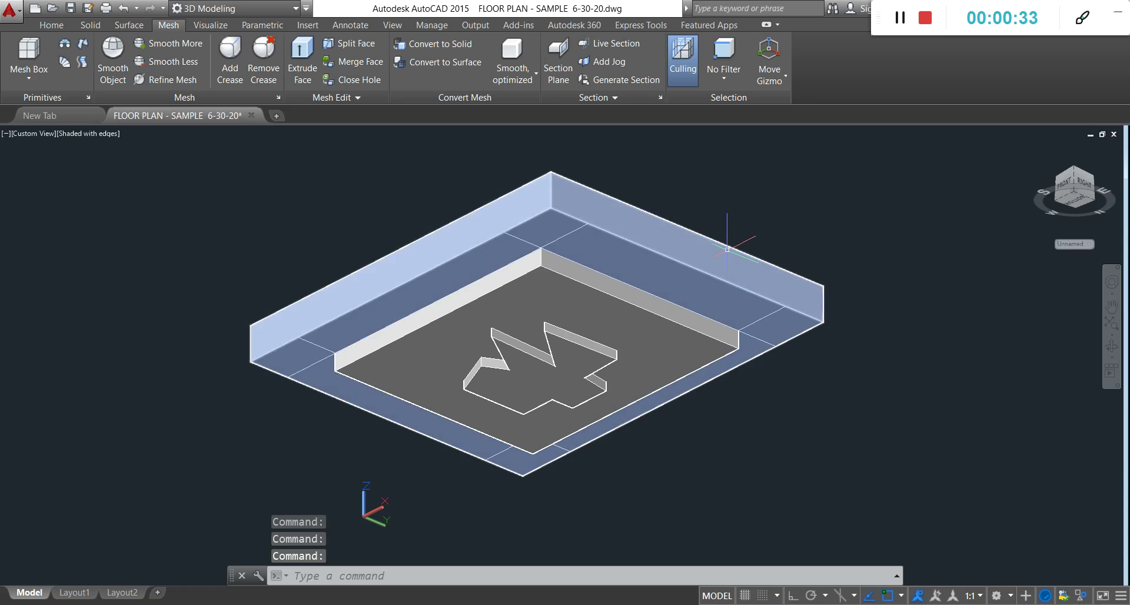
End the object isolation to bring back the whole house model.
{"action": "left_click", "coordinate": [810, 200]}
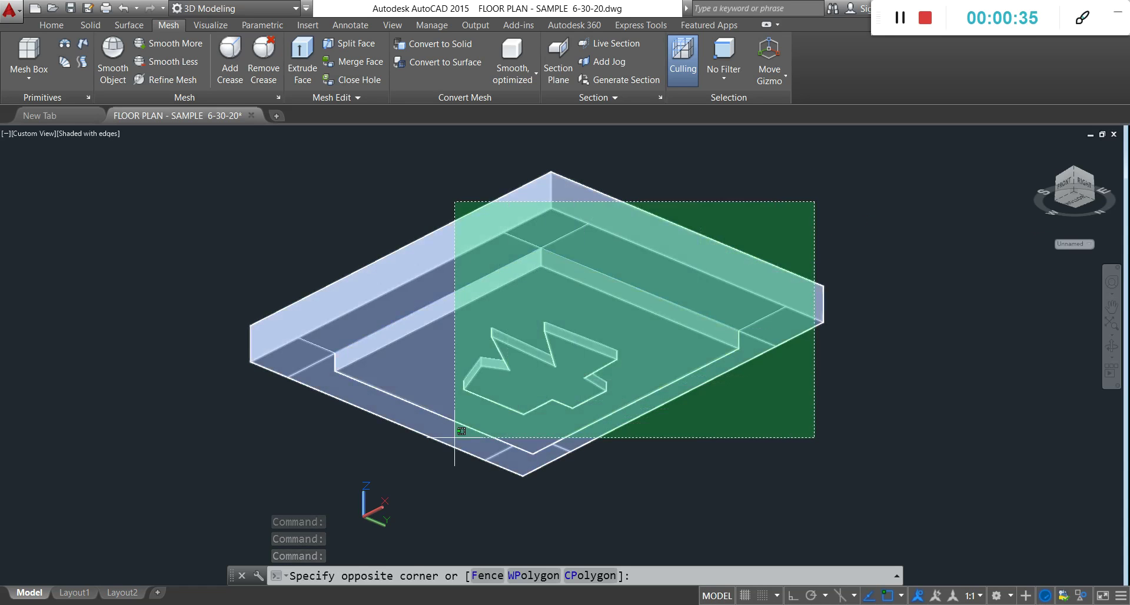
{"action": "right_click", "coordinate": [742, 180]}
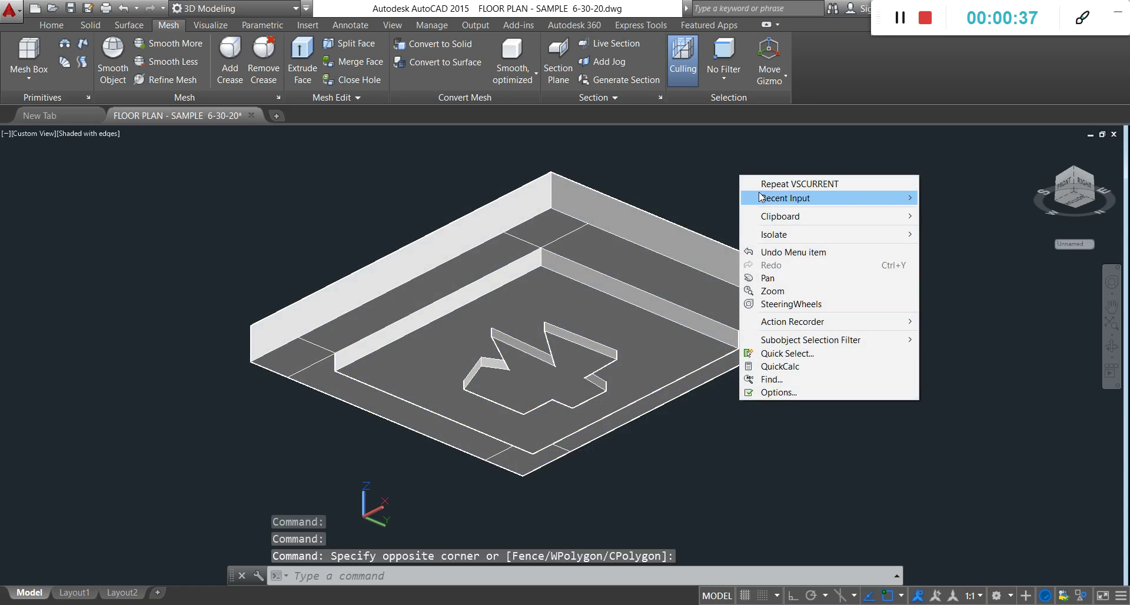
{"action": "mouse_move", "coordinate": [882, 232]}
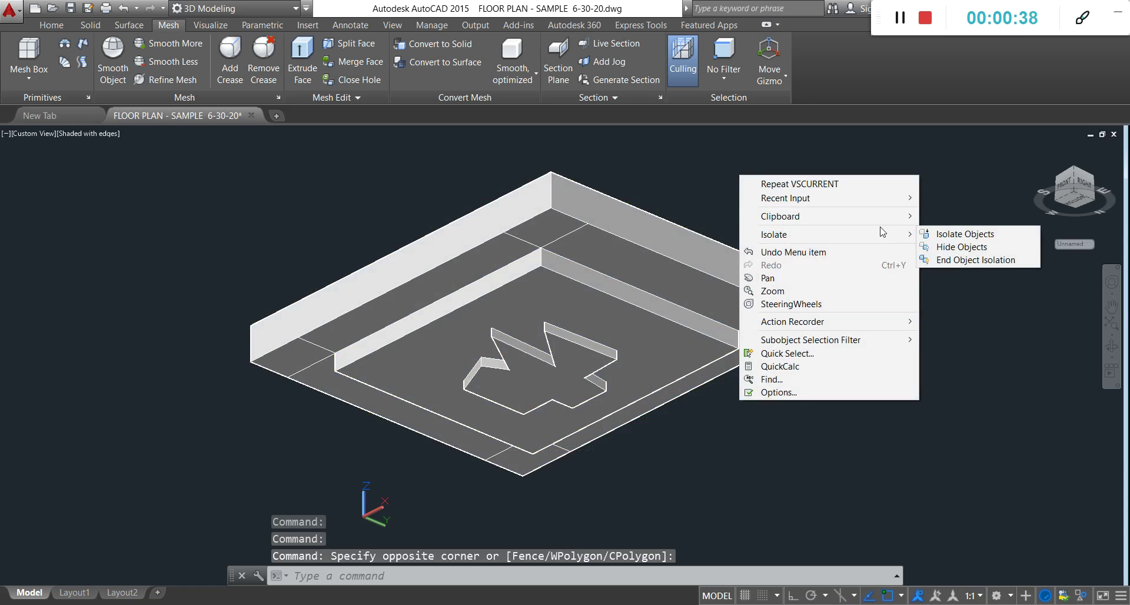
{"action": "left_click", "coordinate": [956, 259]}
Examine the house from outside and look through the window openings at the recessed ceilings.
{"action": "middle_click_drag", "start_coordinate": [662, 258], "coordinate": [651, 362], "text": "shift"}
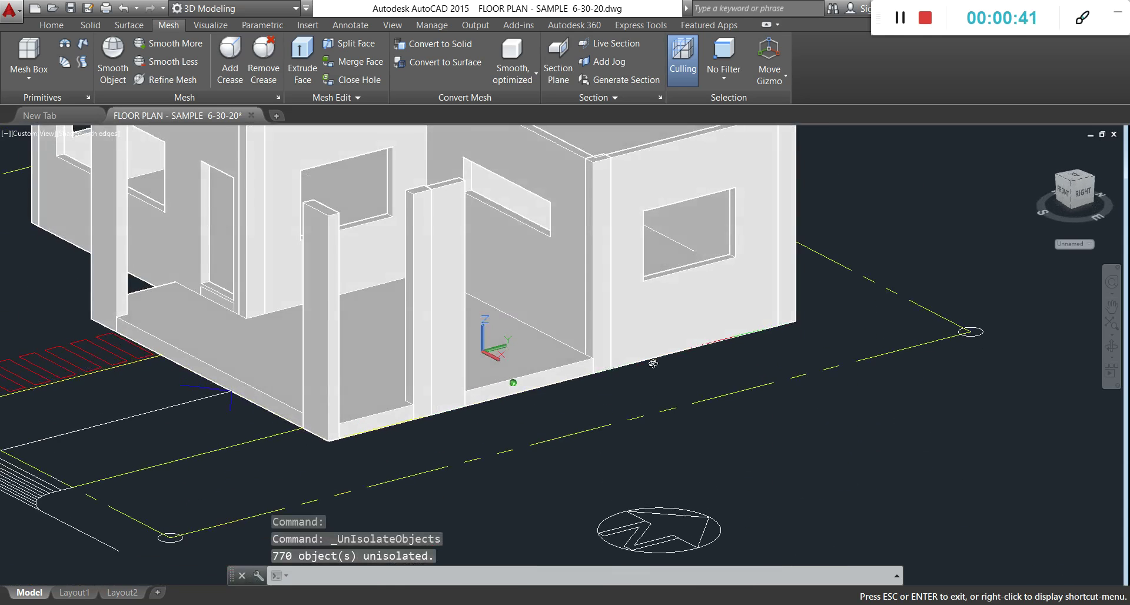
{"action": "scroll", "coordinate": [647, 338], "scroll_direction": "down", "scroll_amount": 2}
{"action": "middle_click_drag", "start_coordinate": [645, 255], "coordinate": [624, 332]}
{"action": "scroll", "coordinate": [634, 285], "scroll_direction": "up", "scroll_amount": 4}
{"action": "middle_click_drag", "start_coordinate": [650, 462], "coordinate": [618, 411], "text": "shift"}
{"action": "scroll", "coordinate": [628, 365], "scroll_direction": "down", "scroll_amount": 7}
{"action": "scroll", "coordinate": [628, 365], "scroll_direction": "down", "scroll_amount": 2}
{"action": "scroll", "coordinate": [629, 367], "scroll_direction": "up", "scroll_amount": 6}
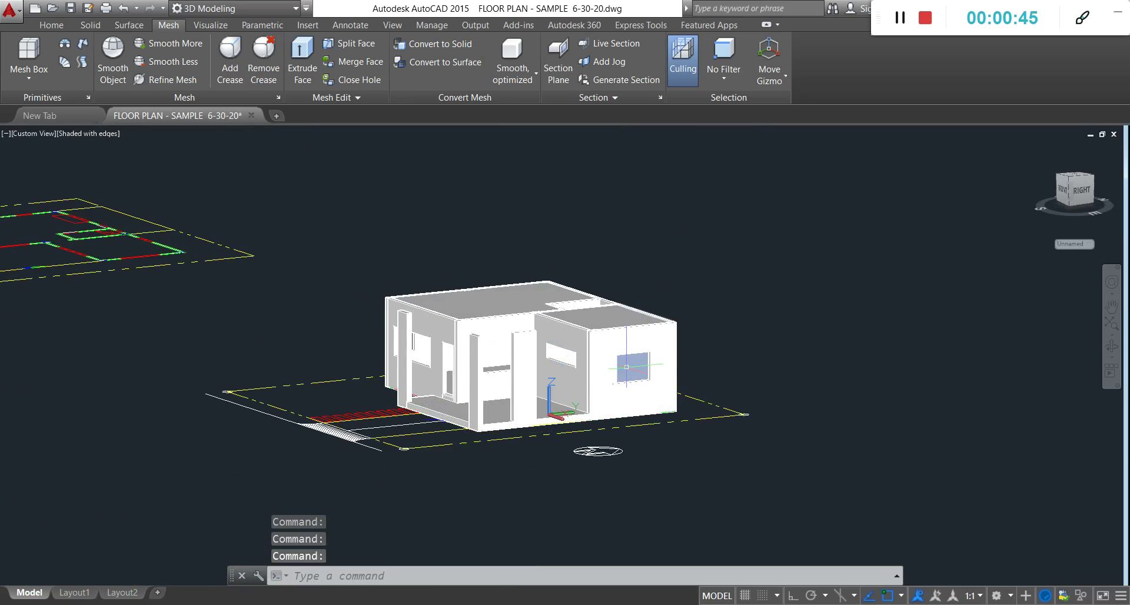
{"action": "middle_click_drag", "start_coordinate": [626, 368], "coordinate": [626, 287], "text": "shift"}
{"action": "scroll", "coordinate": [583, 338], "scroll_direction": "up", "scroll_amount": 4}
{"action": "scroll", "coordinate": [570, 334], "scroll_direction": "down", "scroll_amount": 3}
{"action": "scroll", "coordinate": [615, 285], "scroll_direction": "up", "scroll_amount": 5}
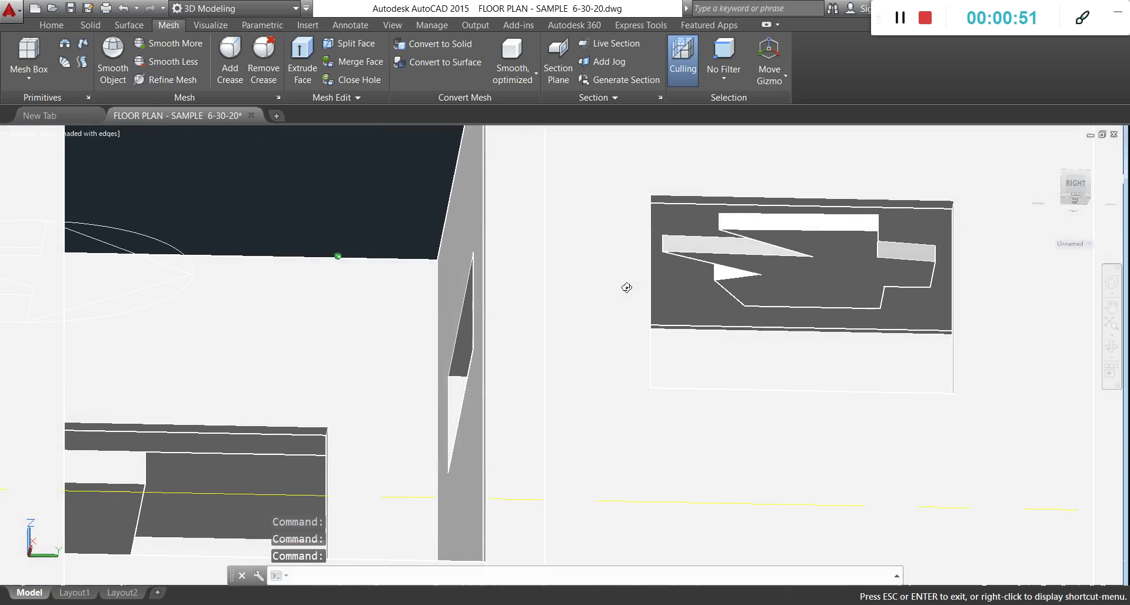
{"action": "scroll", "coordinate": [594, 342], "scroll_direction": "down", "scroll_amount": 2}
{"action": "middle_click_drag", "start_coordinate": [704, 300], "coordinate": [608, 327]}
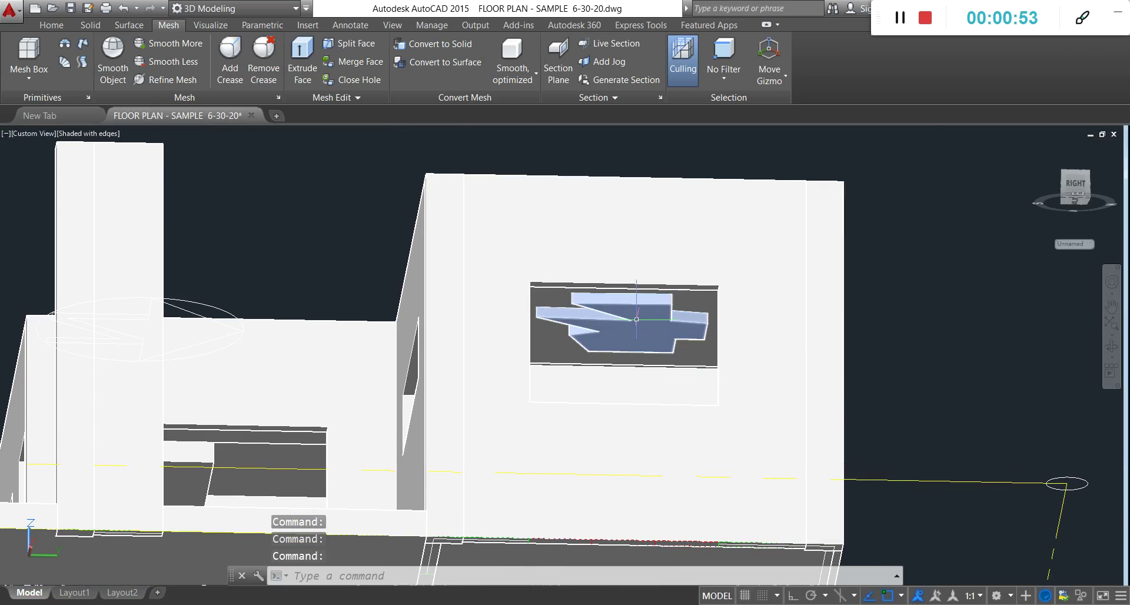
{"action": "scroll", "coordinate": [636, 319], "scroll_direction": "up", "scroll_amount": 2}
{"action": "scroll", "coordinate": [638, 321], "scroll_direction": "down", "scroll_amount": 3}
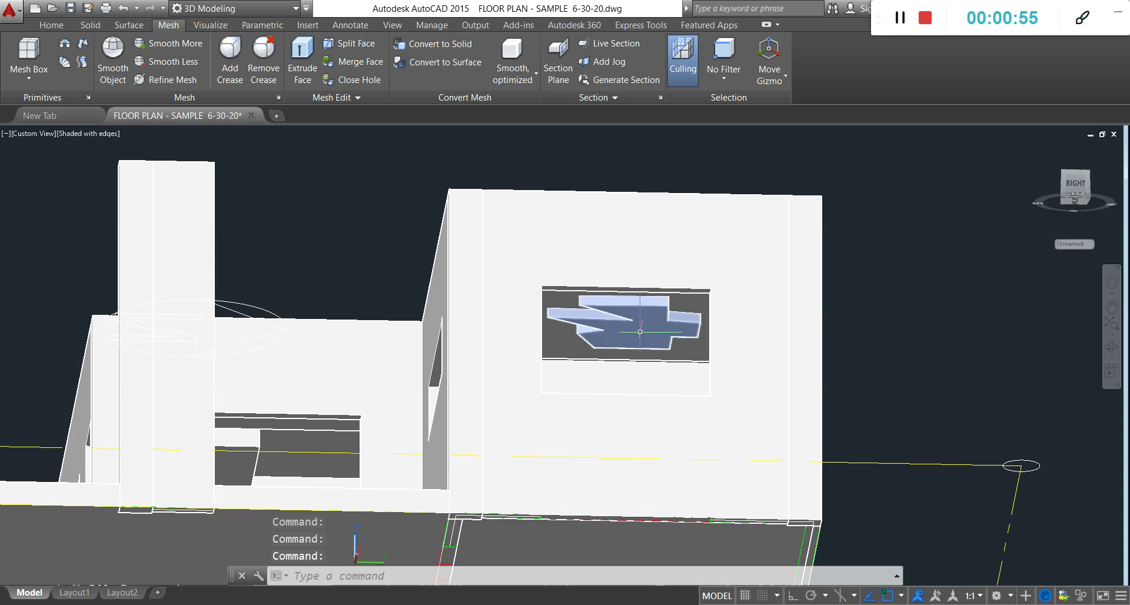
{"action": "middle_click_drag", "start_coordinate": [640, 332], "coordinate": [680, 346], "text": "shift"}
{"action": "middle_click_drag", "start_coordinate": [611, 328], "coordinate": [687, 360]}
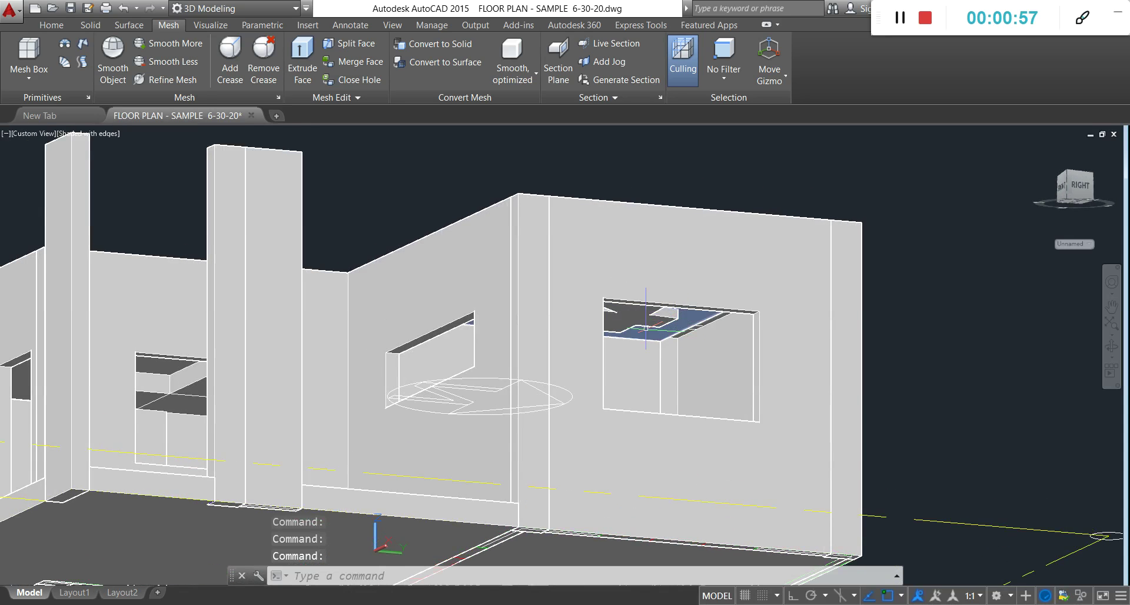
{"action": "scroll", "coordinate": [645, 328], "scroll_direction": "up", "scroll_amount": 2}
{"action": "scroll", "coordinate": [665, 328], "scroll_direction": "down", "scroll_amount": 6}
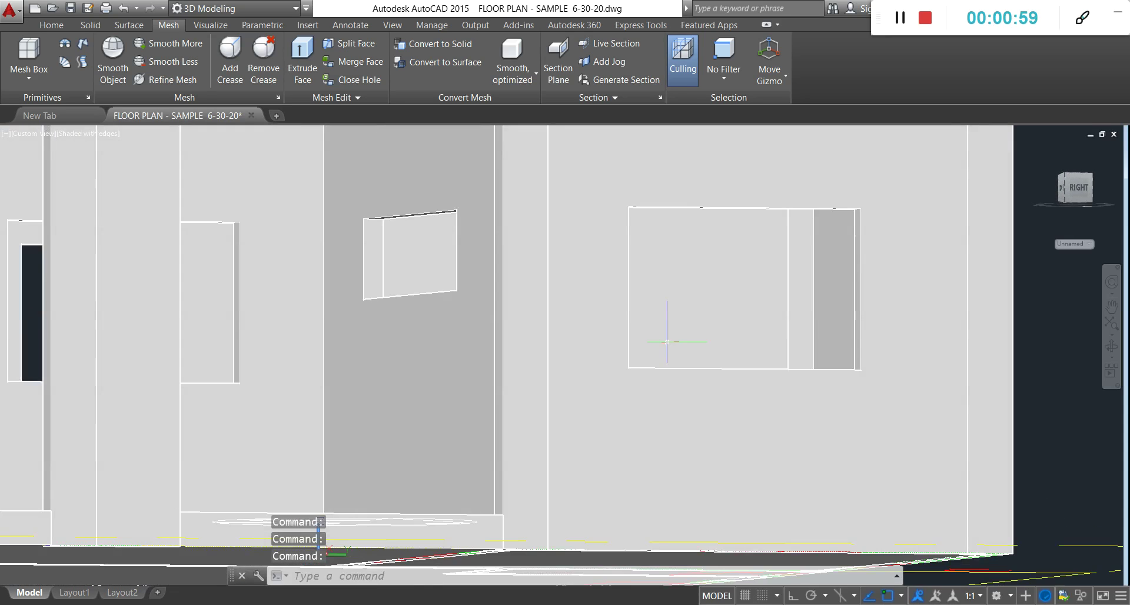
{"action": "middle_click_drag", "start_coordinate": [666, 329], "coordinate": [669, 364], "text": "shift"}
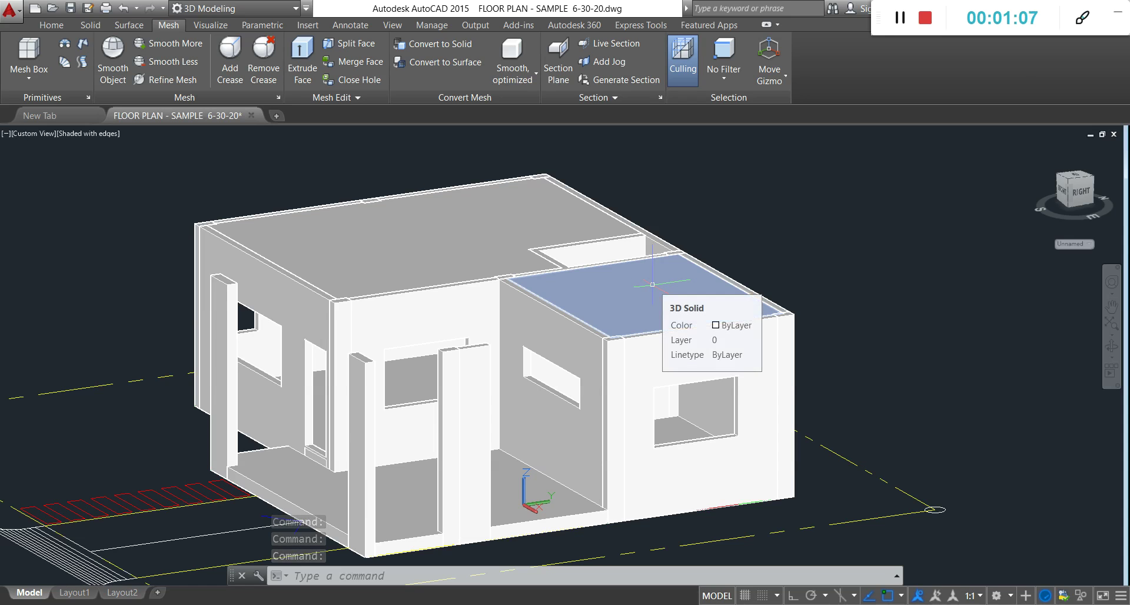
Isolate the larger ceiling slab over the main part of the house.
{"action": "mouse_move", "coordinate": [665, 288]}
{"action": "middle_mouse_down", "text": "shift"}
{"action": "mouse_move", "coordinate": [690, 307]}
{"action": "mouse_move", "coordinate": [677, 297]}
{"action": "middle_mouse_up", "text": "shift"}
{"action": "scroll", "coordinate": [683, 308], "scroll_direction": "down", "scroll_amount": 2}
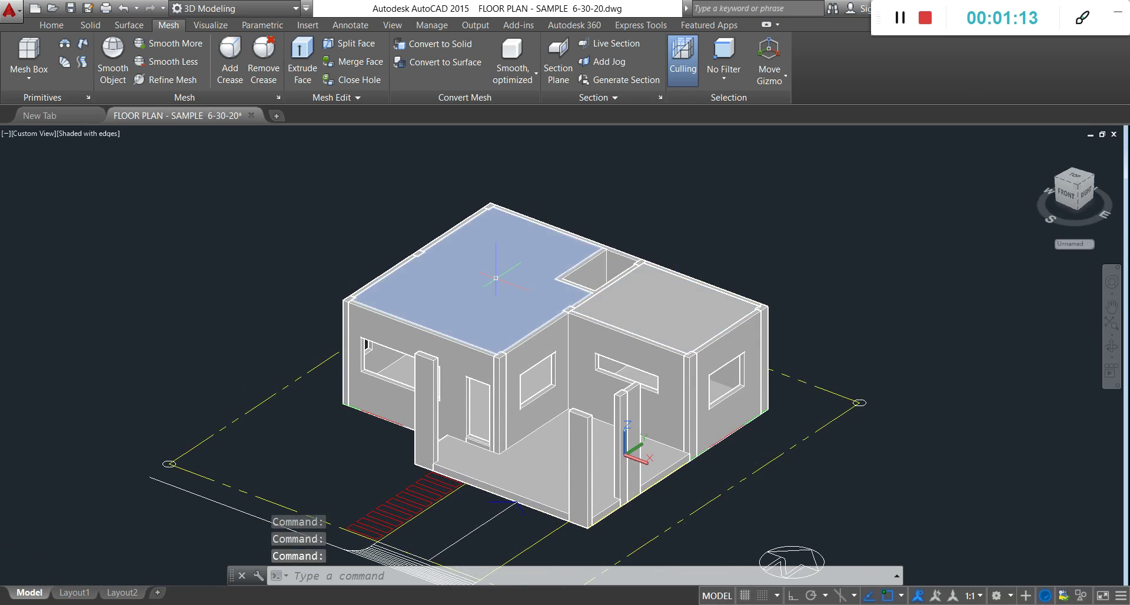
{"action": "left_click", "coordinate": [459, 280]}
{"action": "scroll", "coordinate": [459, 280], "scroll_direction": "up", "scroll_amount": 2}
{"action": "right_click", "coordinate": [459, 277]}
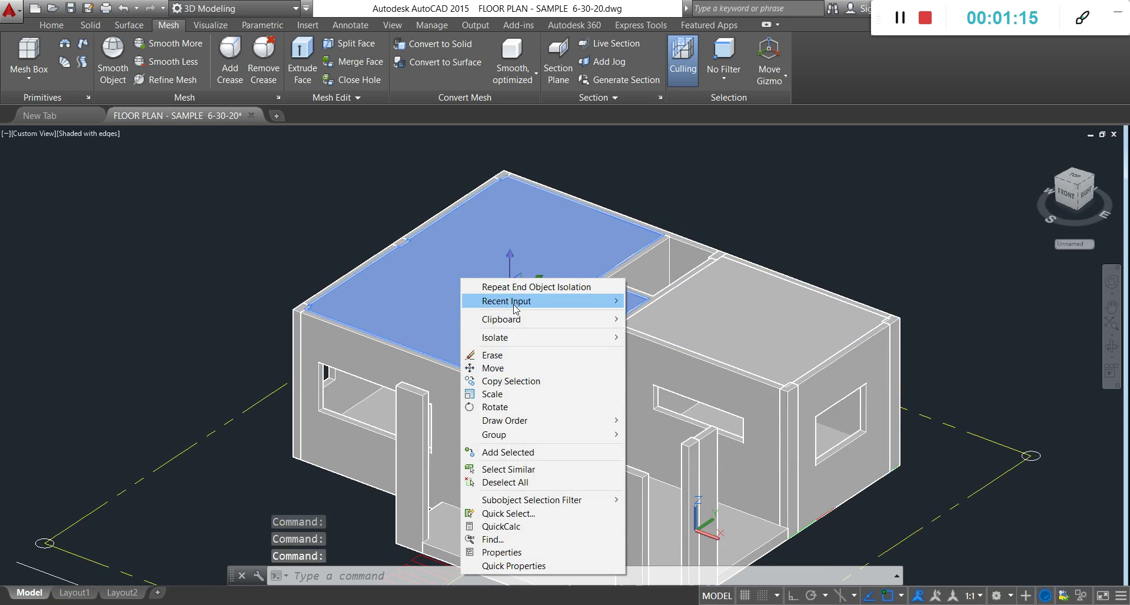
{"action": "mouse_move", "coordinate": [542, 339]}
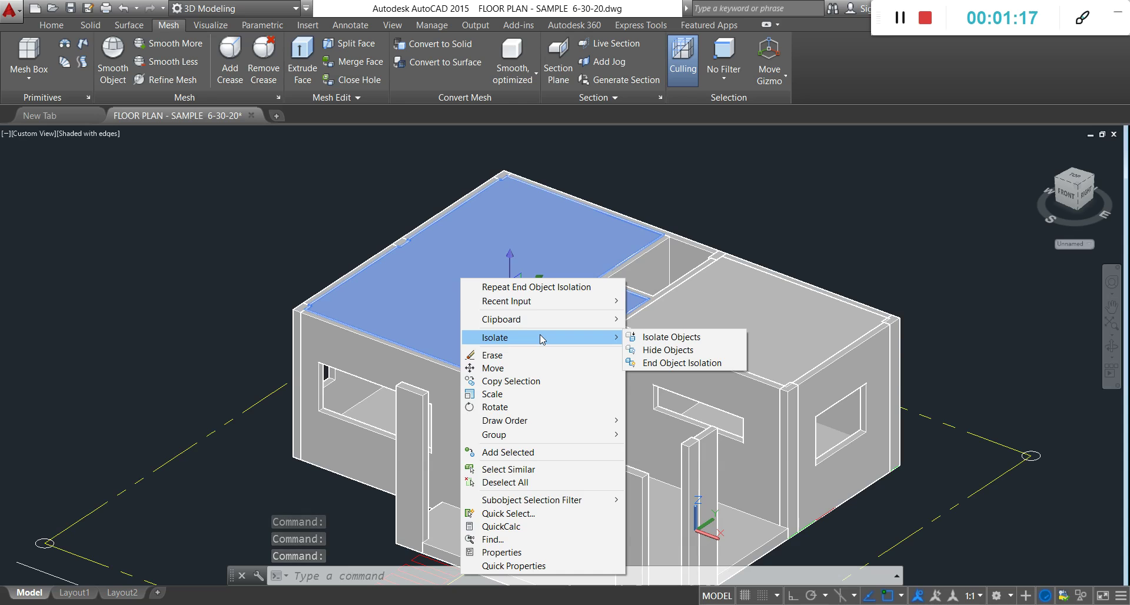
{"action": "left_click", "coordinate": [665, 337]}
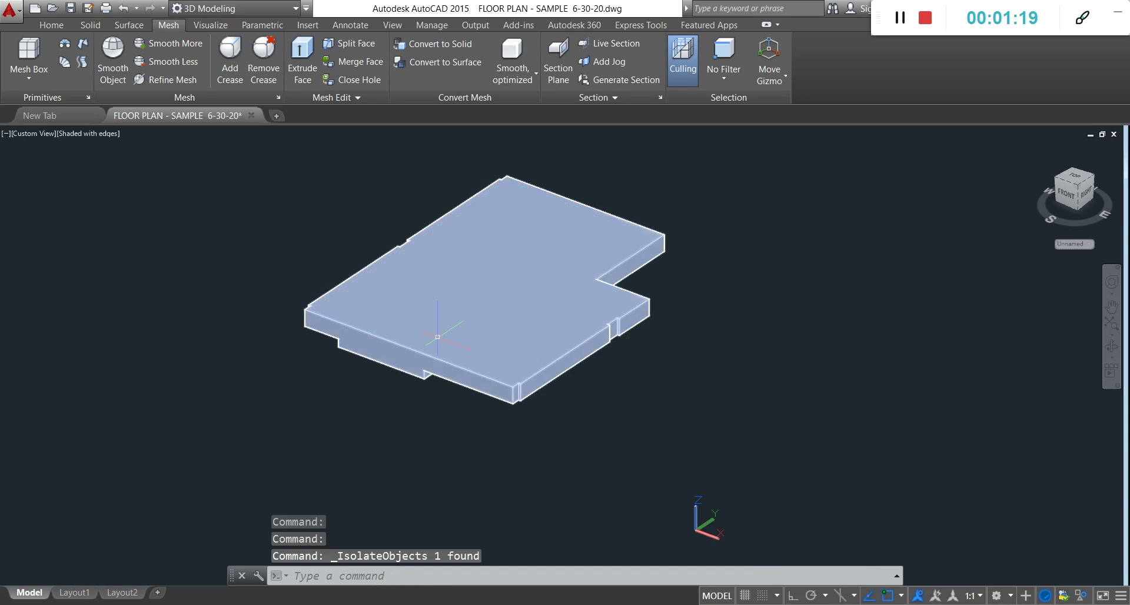
Set the subobject selection filter to Face for editing the underside of the isolated slab.
{"action": "middle_click_drag", "start_coordinate": [665, 337], "coordinate": [550, 304], "text": "shift"}
{"action": "scroll", "coordinate": [543, 253], "scroll_direction": "up", "scroll_amount": 4}
{"action": "middle_click_drag", "start_coordinate": [544, 253], "coordinate": [571, 304], "text": "shift"}
{"action": "scroll", "coordinate": [571, 304], "scroll_direction": "down", "scroll_amount": 4}
{"action": "scroll", "coordinate": [411, 258], "scroll_direction": "up", "scroll_amount": 3}
{"action": "middle_click_drag", "start_coordinate": [423, 272], "coordinate": [538, 275]}
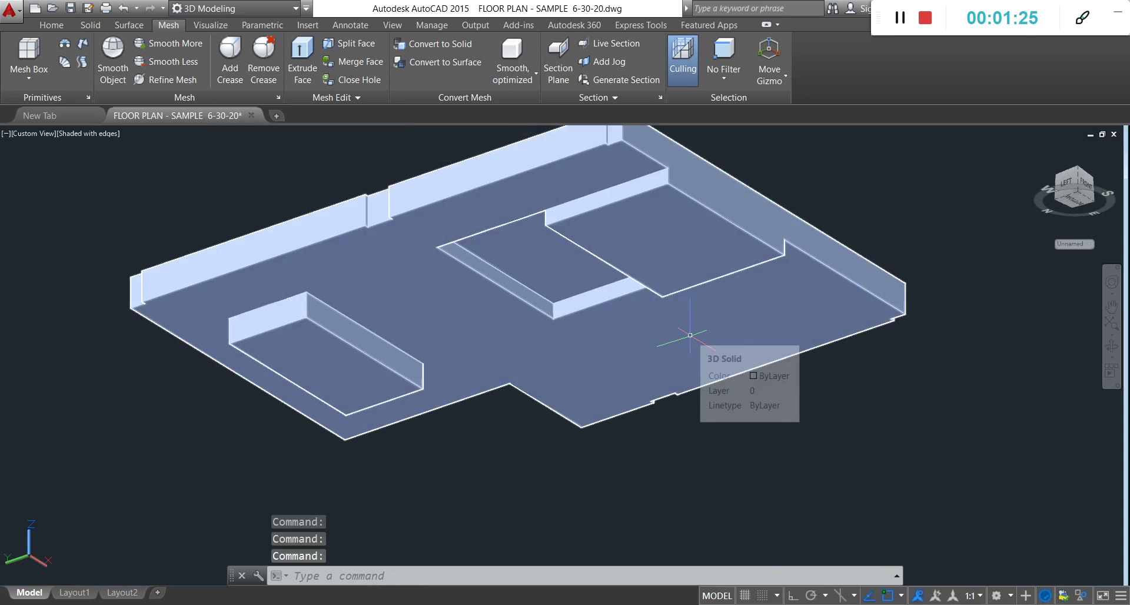
{"action": "middle_click_drag", "start_coordinate": [690, 335], "coordinate": [528, 297], "text": "shift"}
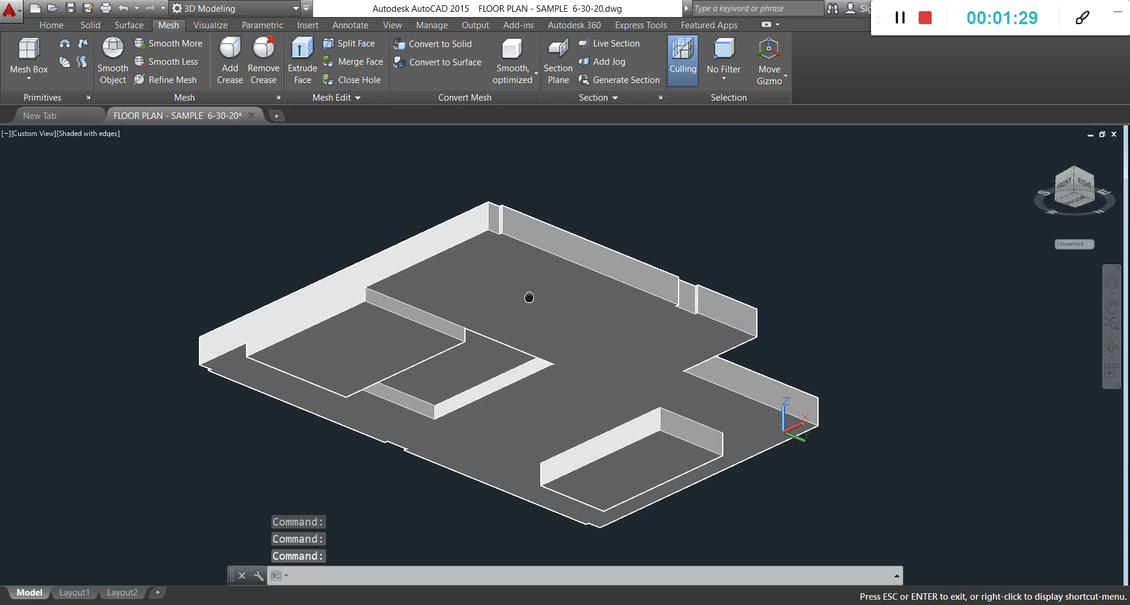
{"action": "left_click", "coordinate": [528, 297]}
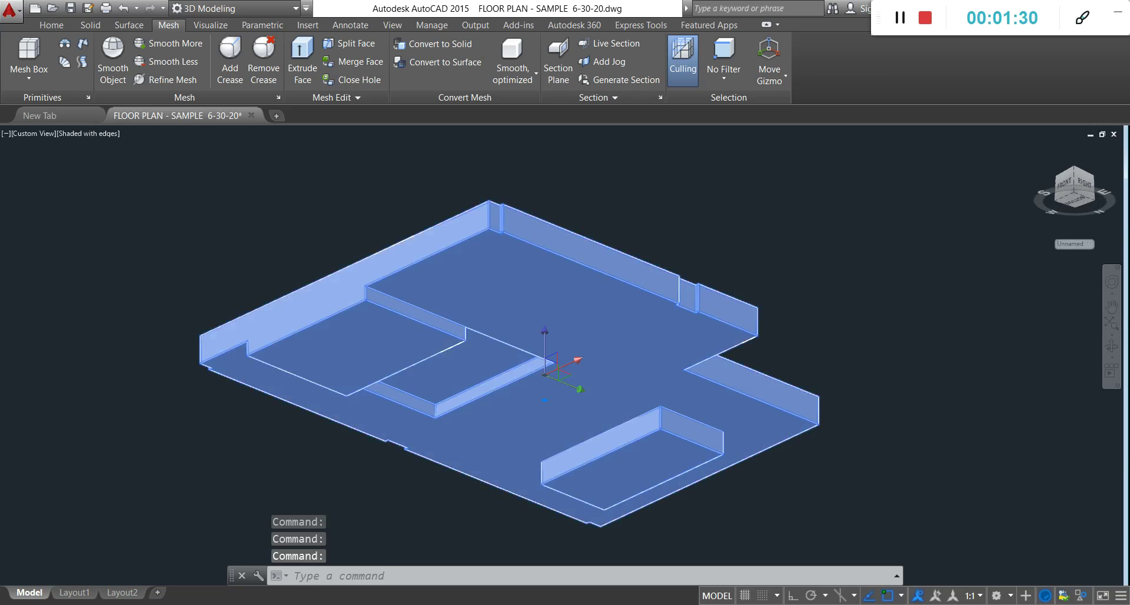
{"action": "right_click", "coordinate": [539, 268]}
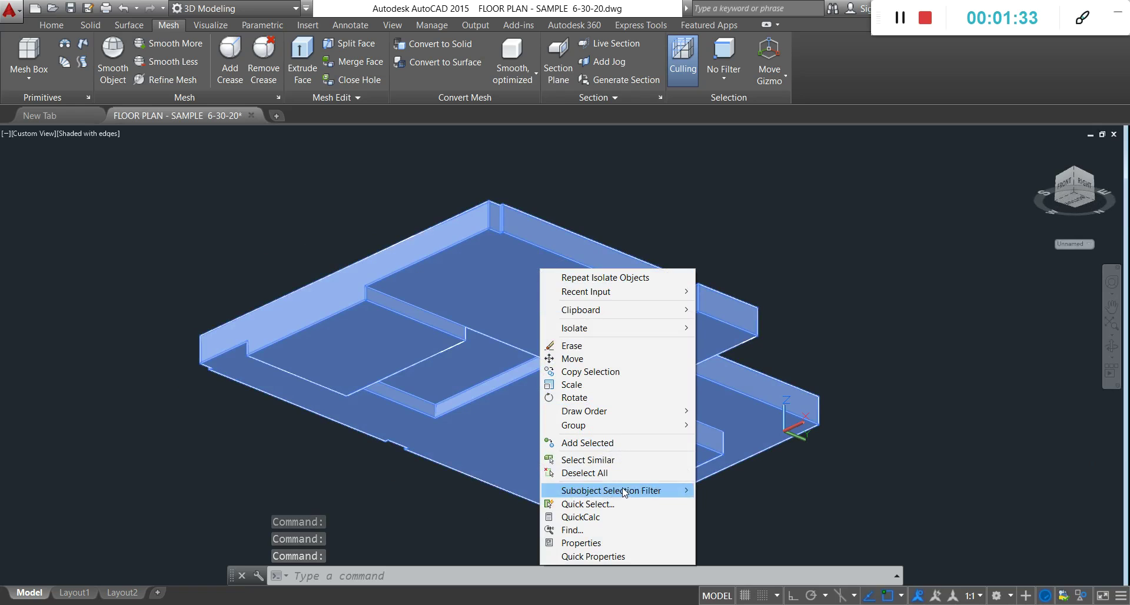
{"action": "mouse_move", "coordinate": [638, 490]}
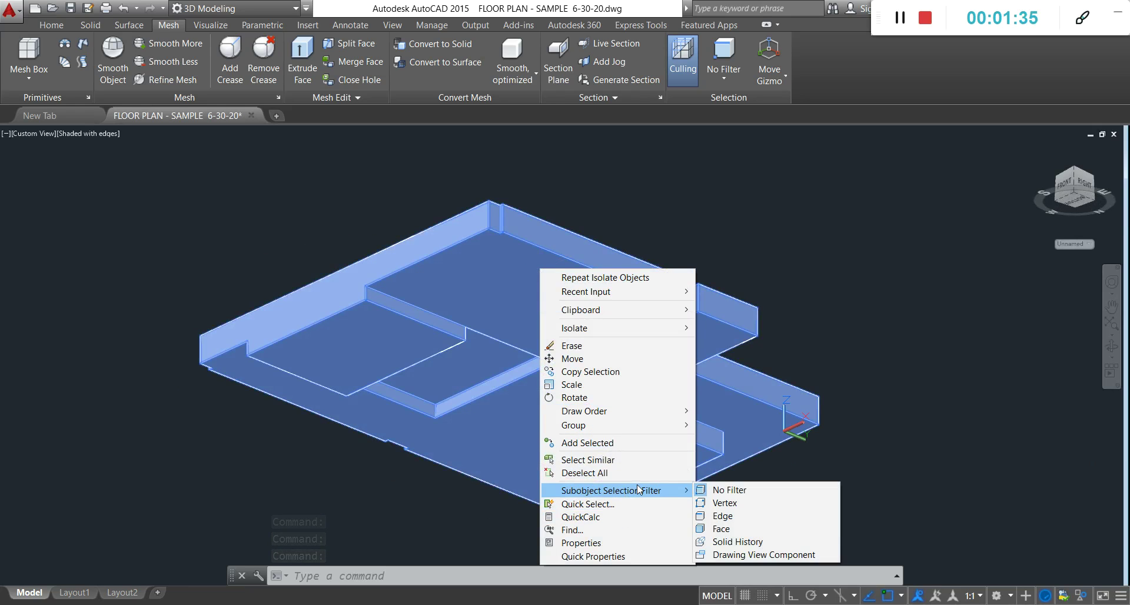
{"action": "left_click", "coordinate": [726, 528]}
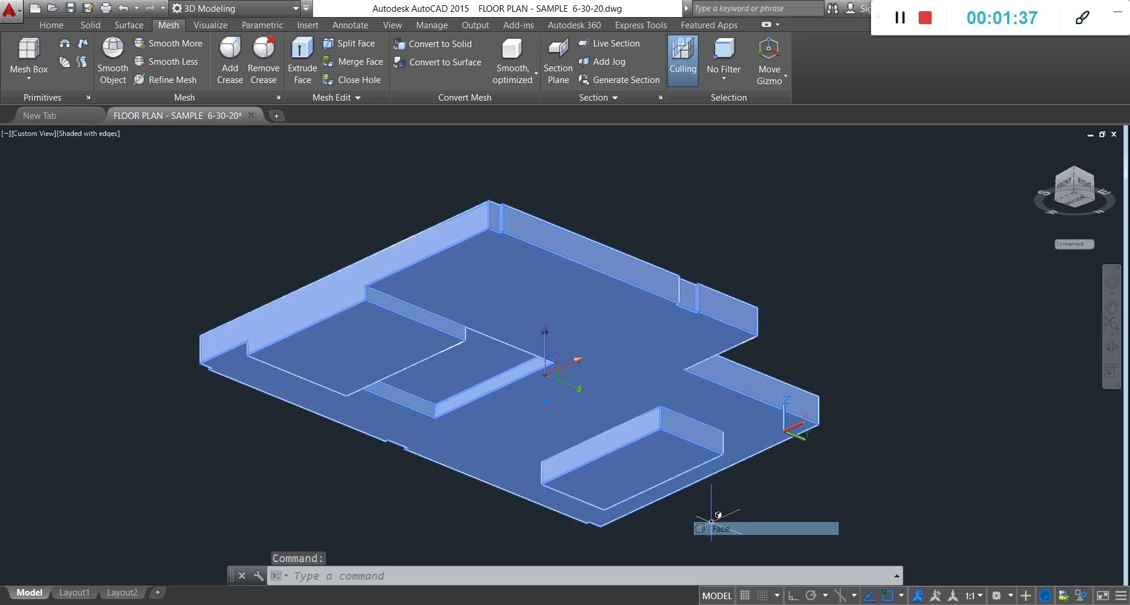
Select the large rectangular recessed face on the slab's underside and stretch it vertically upward freehand.
{"action": "left_click", "coordinate": [416, 326]}
{"action": "scroll", "coordinate": [416, 327], "scroll_direction": "up", "scroll_amount": 2}
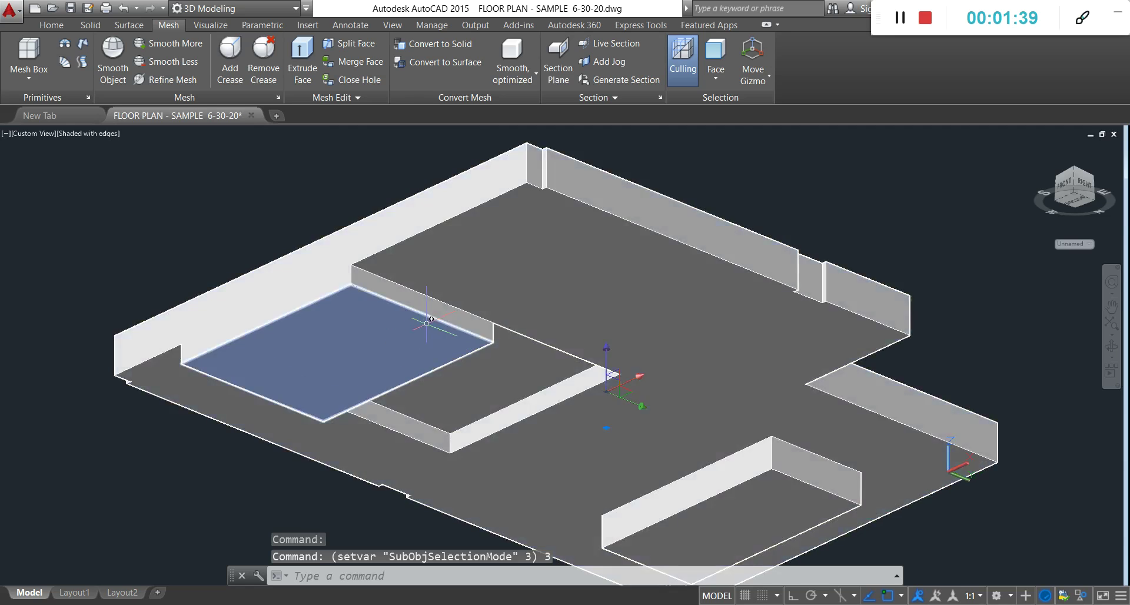
{"action": "scroll", "coordinate": [427, 322], "scroll_direction": "up", "scroll_amount": 2}
{"action": "left_click", "coordinate": [436, 332]}
{"action": "scroll", "coordinate": [307, 362], "scroll_direction": "up", "scroll_amount": 2}
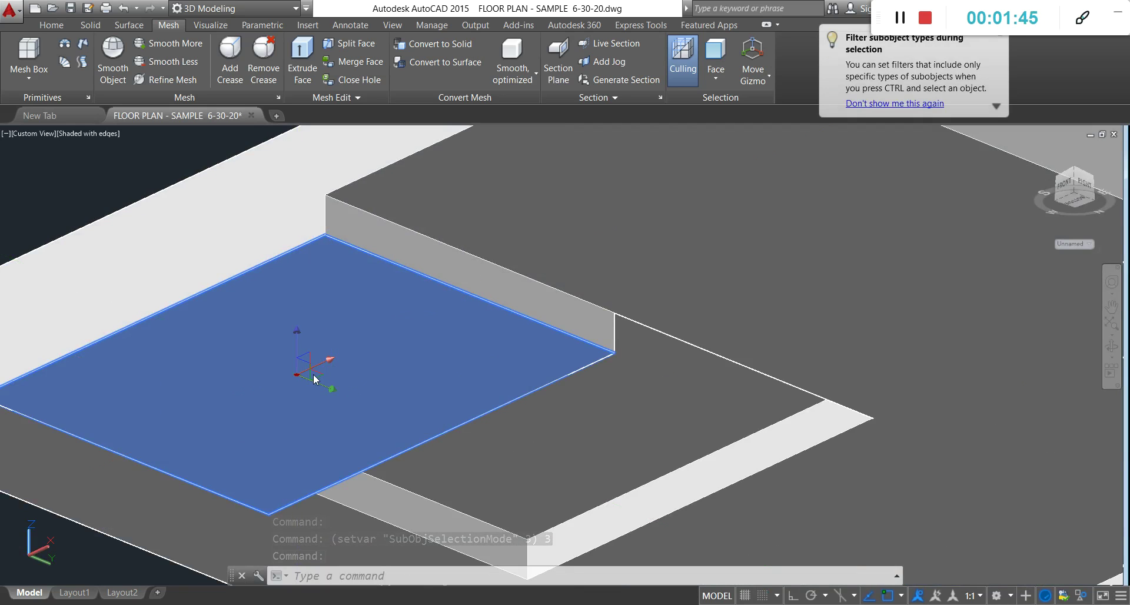
{"action": "left_click", "coordinate": [298, 353]}
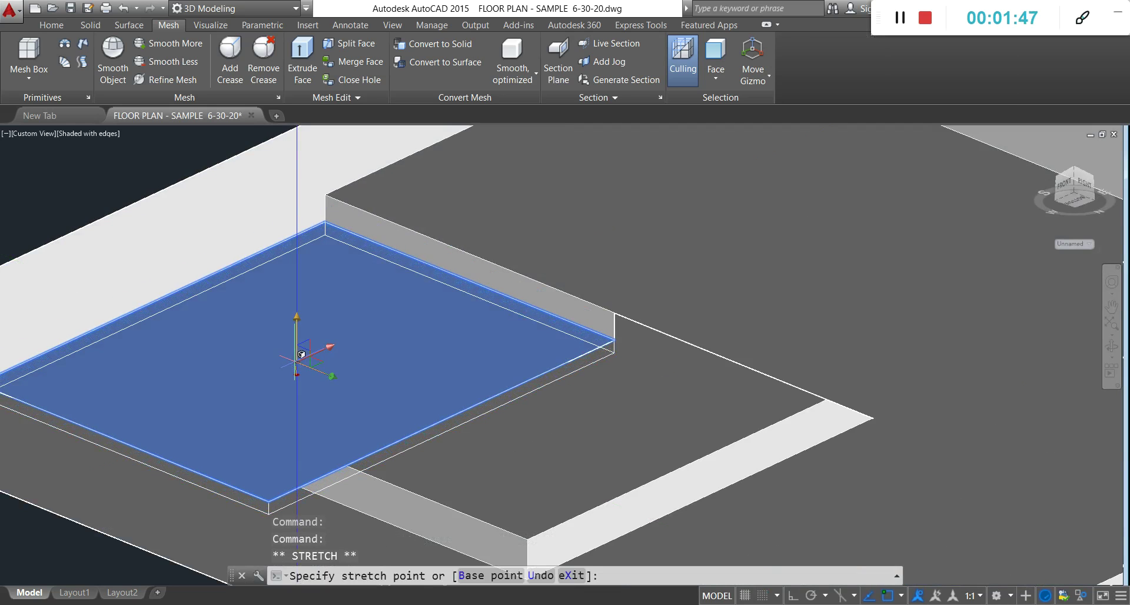
{"action": "left_click", "coordinate": [301, 349]}
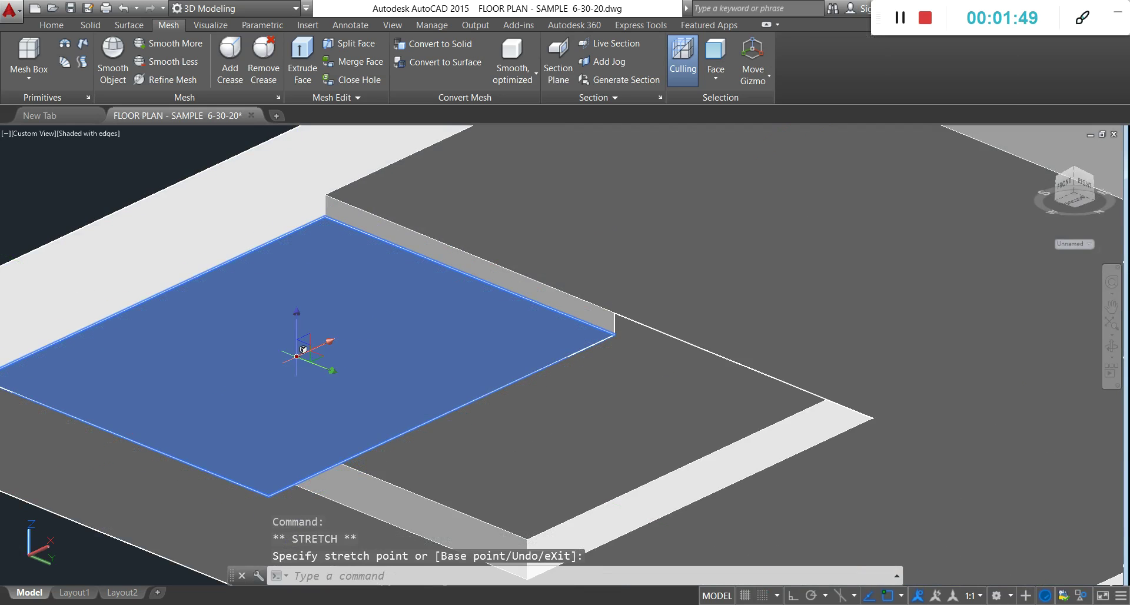
Move the same recessed face a further .1 upward with the Extend Adjacent Faces option.
{"action": "right_click", "coordinate": [303, 364]}
{"action": "left_click", "coordinate": [304, 361]}
{"action": "right_click", "coordinate": [299, 355]}
{"action": "left_click", "coordinate": [332, 373]}
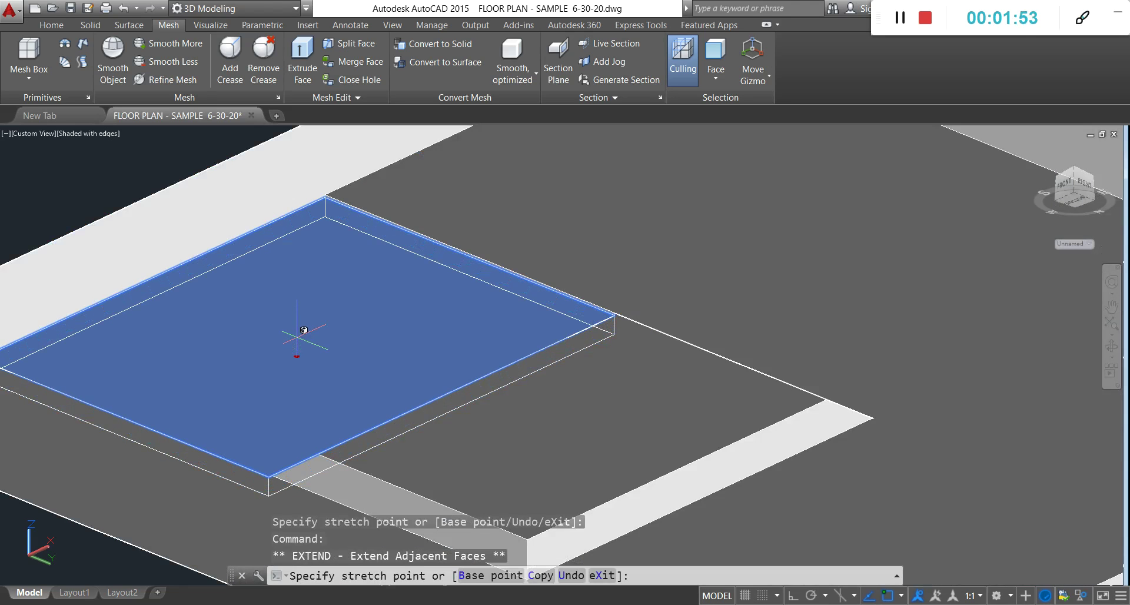
{"action": "type", "text": ".1"}
{"action": "key", "text": "Return"}
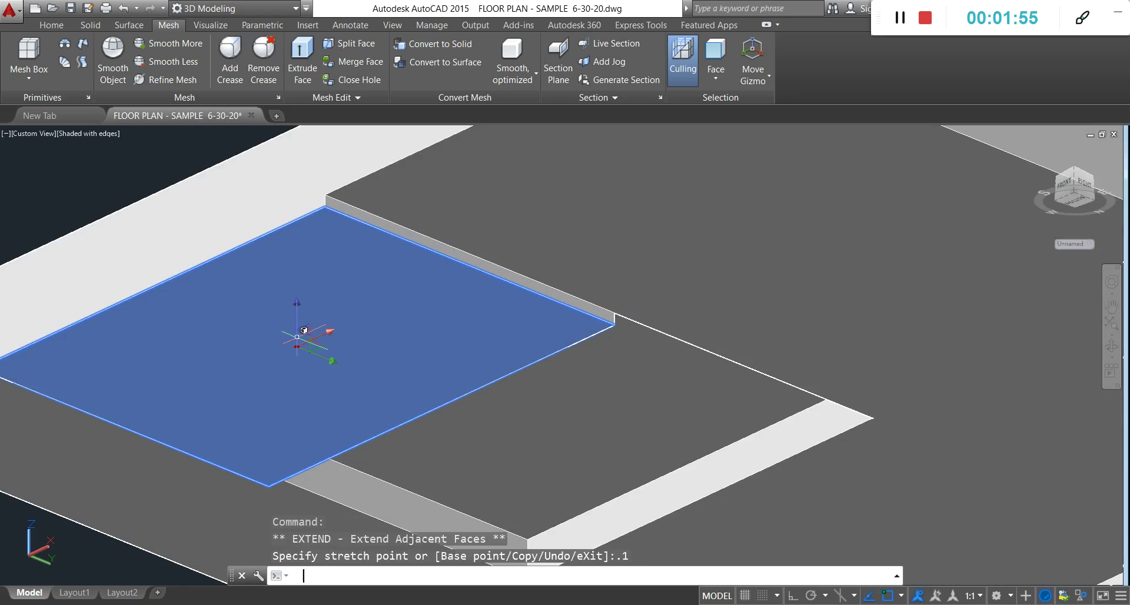
Select only the smaller recessed face beside the large one and move it by -.1 with the Extend Adjacent Faces option.
{"action": "scroll", "coordinate": [297, 337], "scroll_direction": "down", "scroll_amount": 4}
{"action": "left_click", "coordinate": [438, 369]}
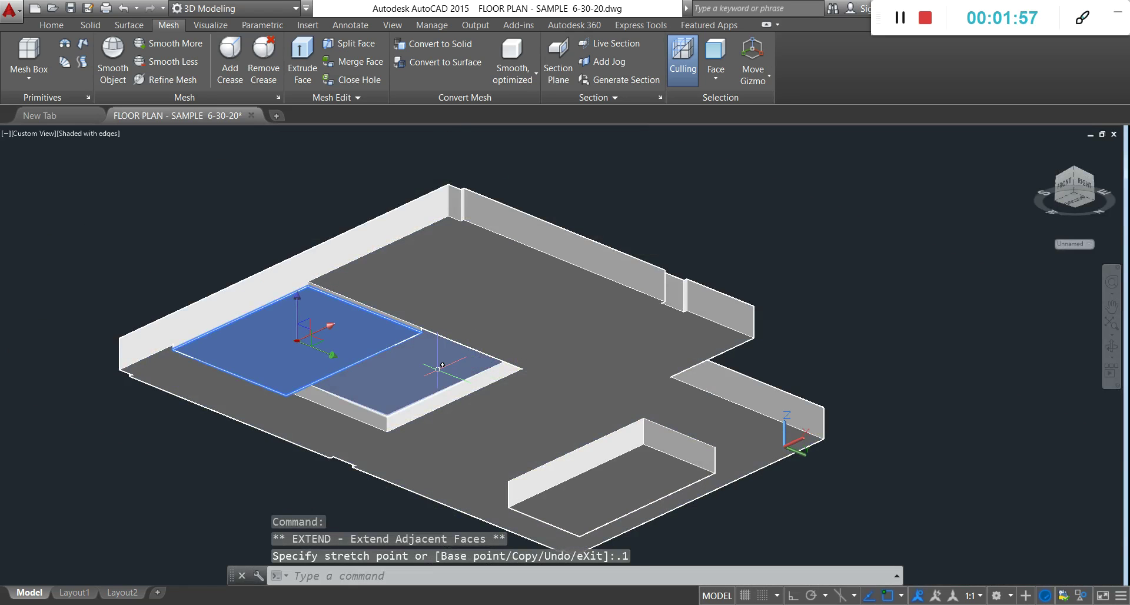
{"action": "scroll", "coordinate": [439, 371], "scroll_direction": "up", "scroll_amount": 2}
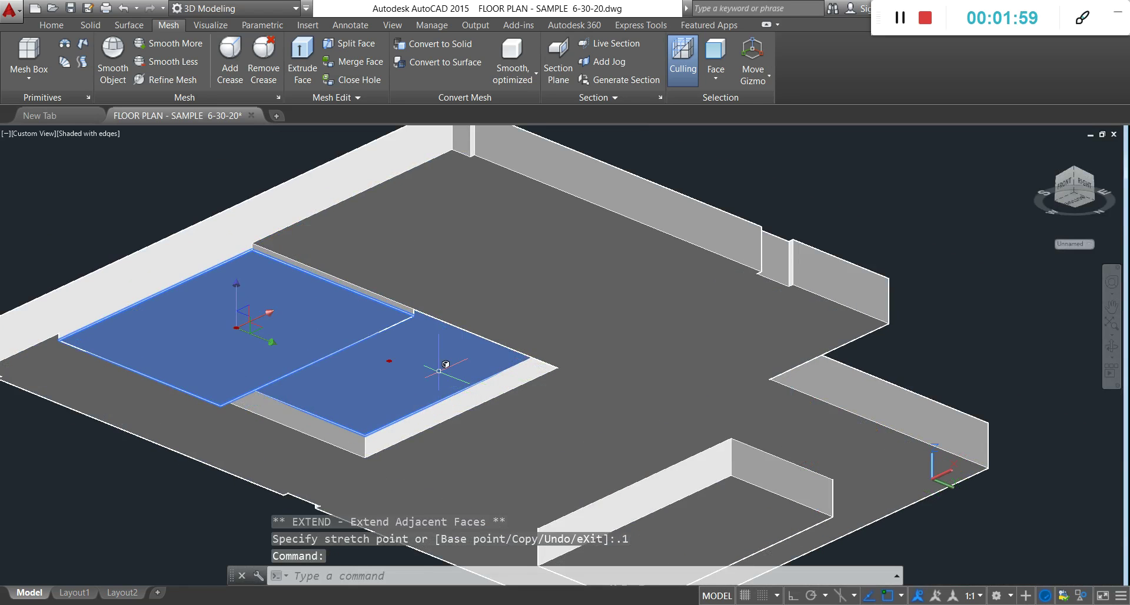
{"action": "left_click", "coordinate": [294, 324], "text": "shift"}
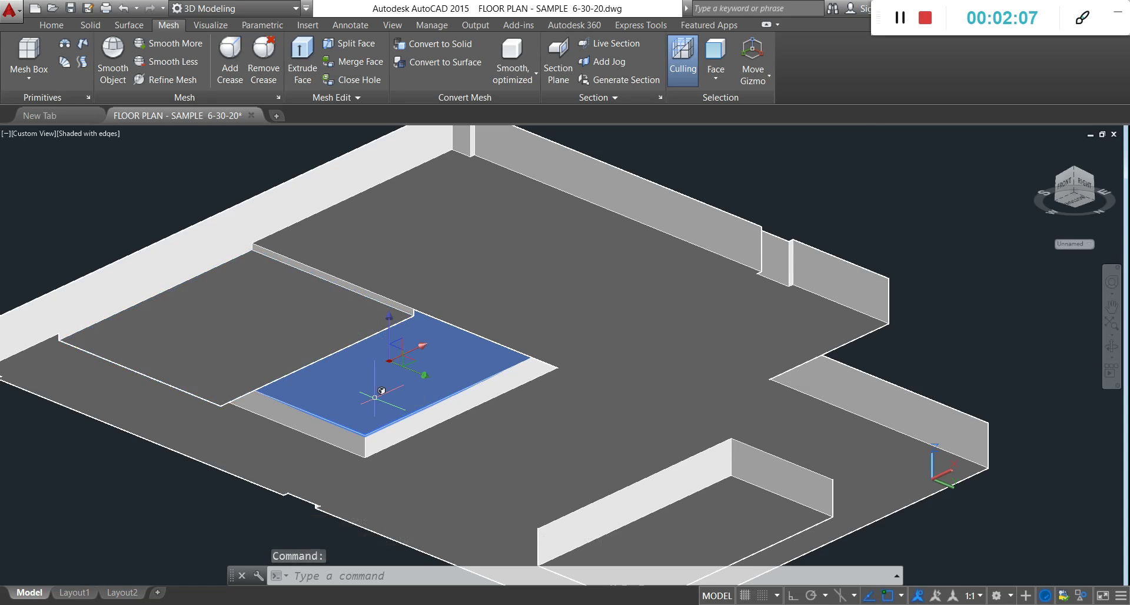
{"action": "scroll", "coordinate": [375, 398], "scroll_direction": "up", "scroll_amount": 2}
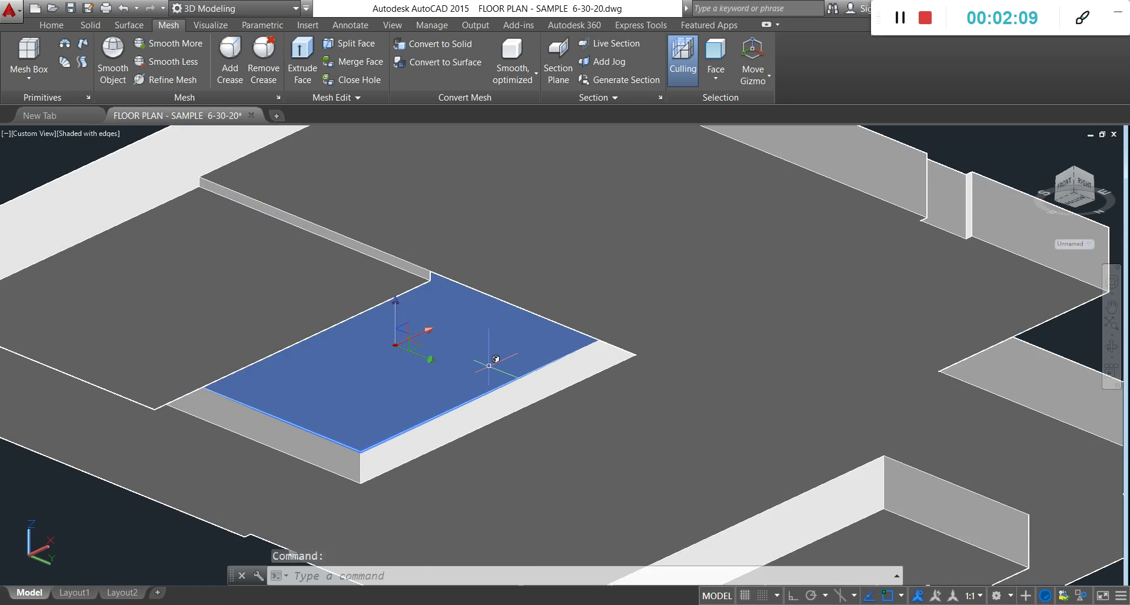
{"action": "scroll", "coordinate": [495, 358], "scroll_direction": "down", "scroll_amount": 2}
{"action": "left_click", "coordinate": [393, 333]}
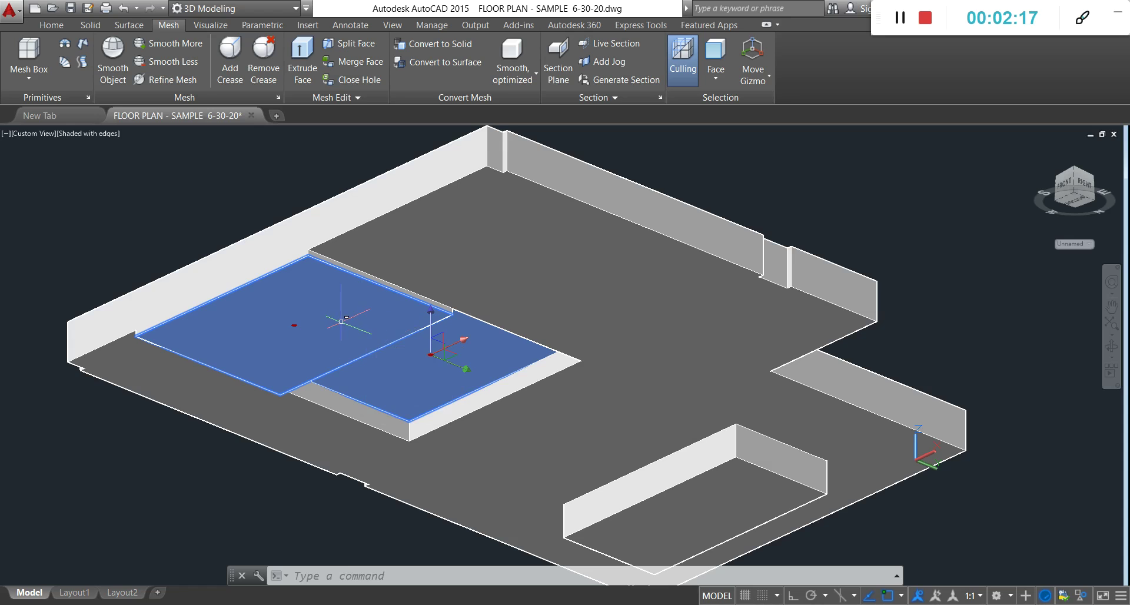
{"action": "left_click", "coordinate": [360, 324], "text": "shift"}
{"action": "scroll", "coordinate": [402, 356], "scroll_direction": "up", "scroll_amount": 2}
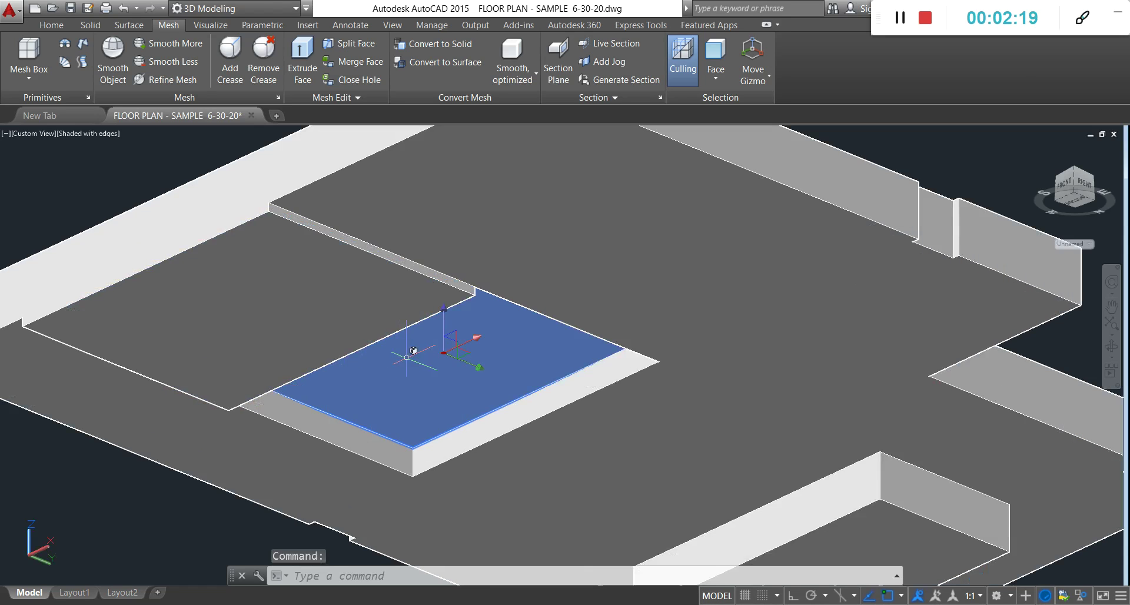
{"action": "left_click", "coordinate": [443, 352]}
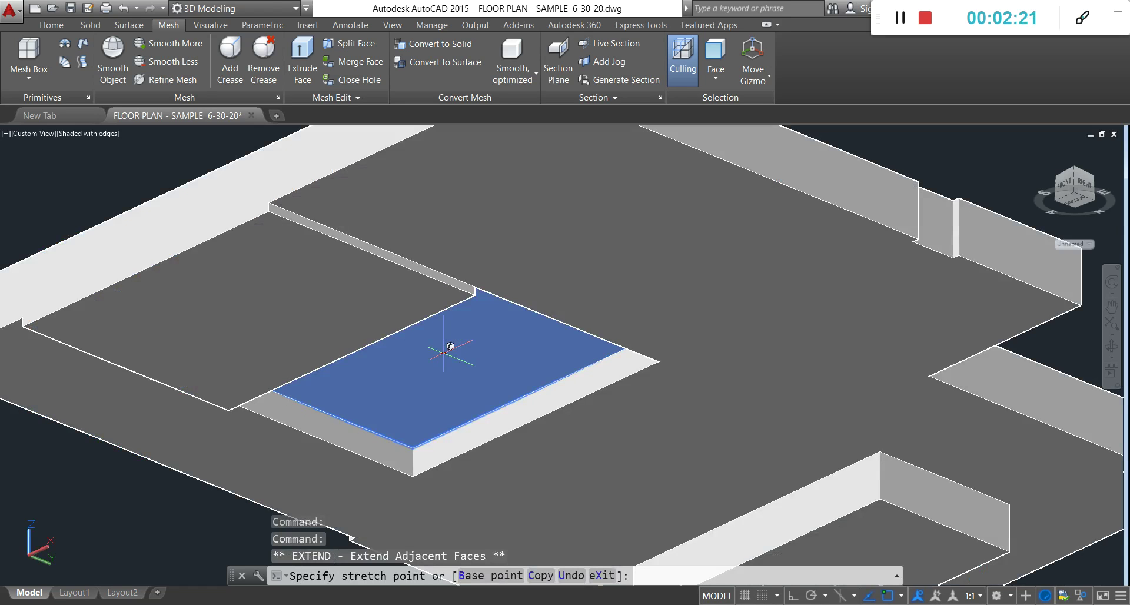
{"action": "type", "text": ".1"}
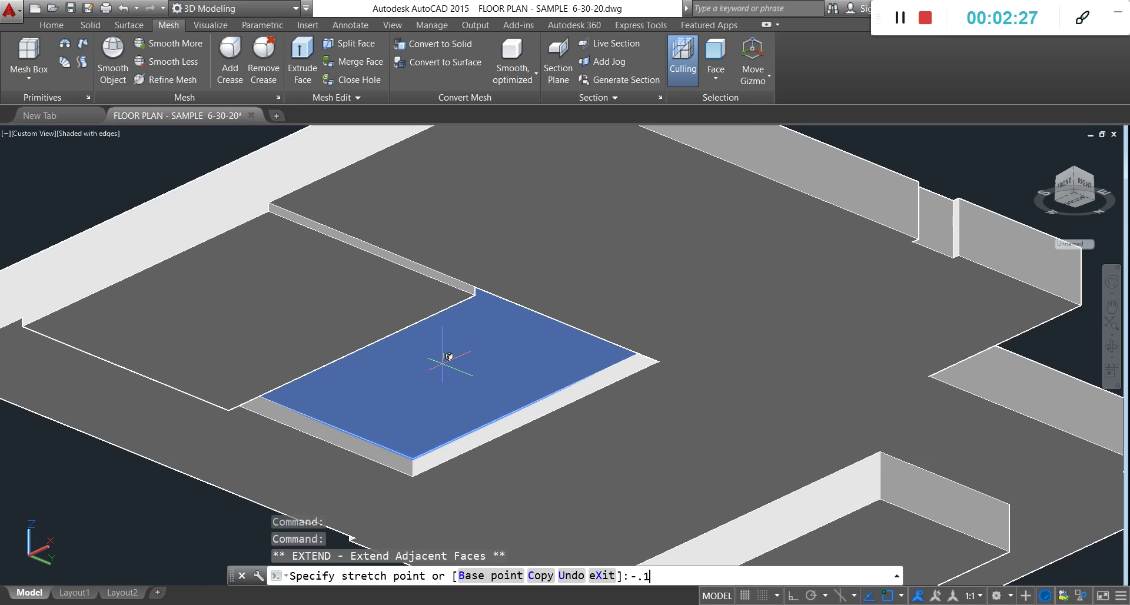
{"action": "key", "text": "Return"}
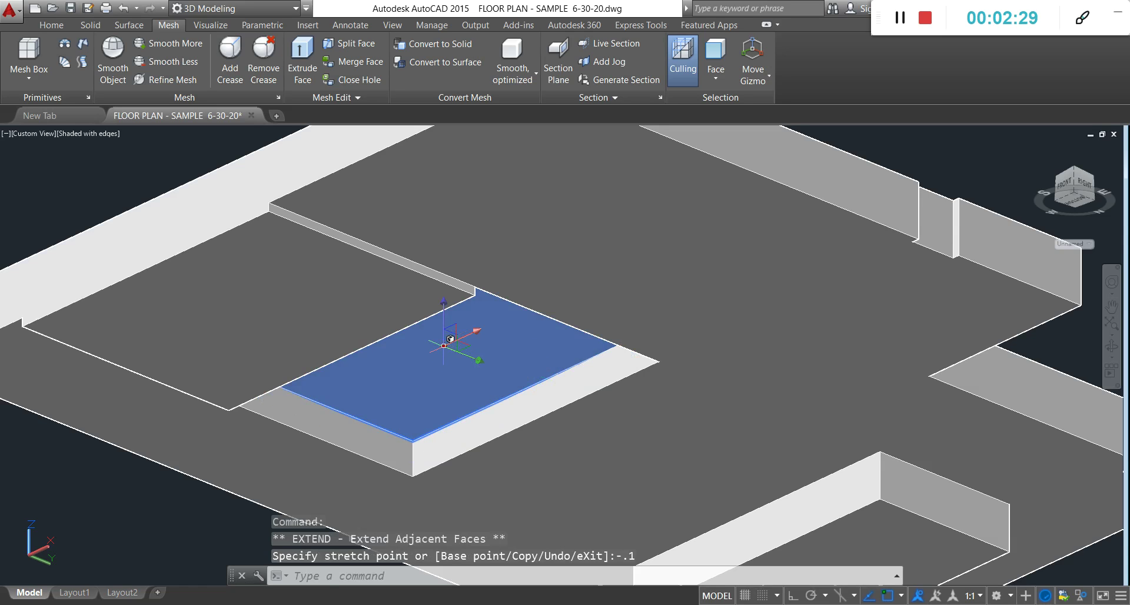
Move the same smaller recessed face .1 downward with the Extend Adjacent Faces option, and deselect it.
{"action": "left_click", "coordinate": [450, 339]}
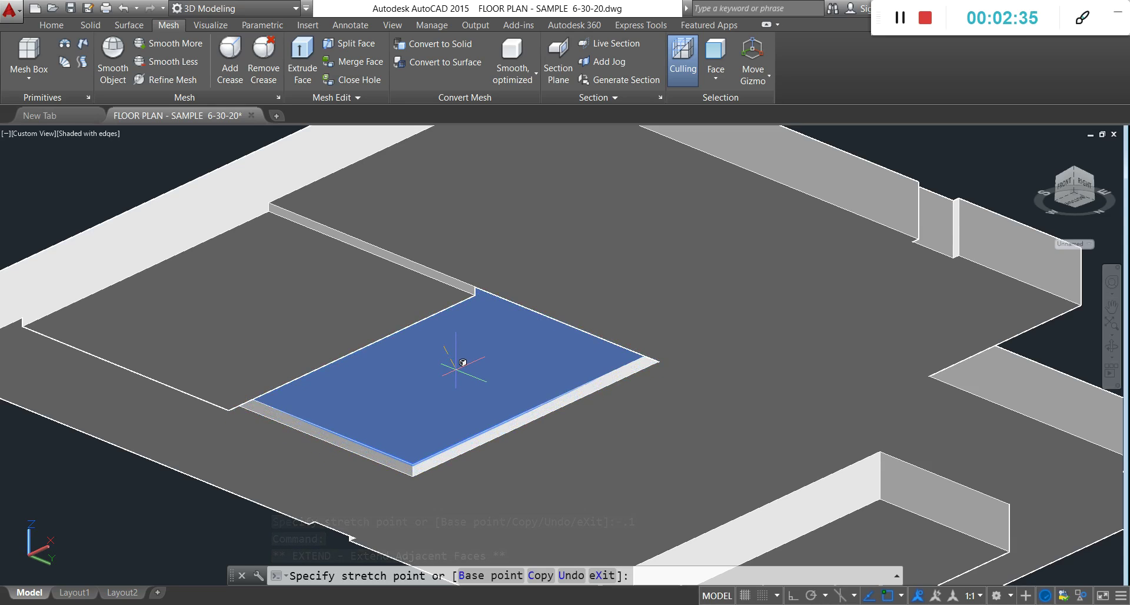
{"action": "type", "text": ".1"}
{"action": "key", "text": "Return"}
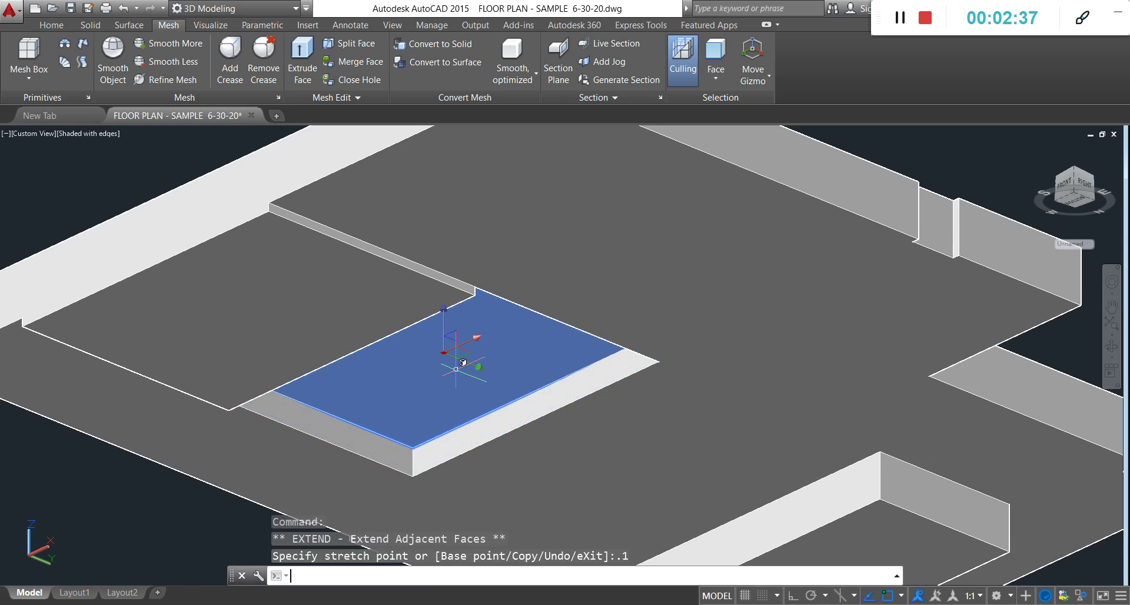
{"action": "scroll", "coordinate": [463, 362], "scroll_direction": "down", "scroll_amount": 2}
{"action": "scroll", "coordinate": [700, 442], "scroll_direction": "up", "scroll_amount": 2}
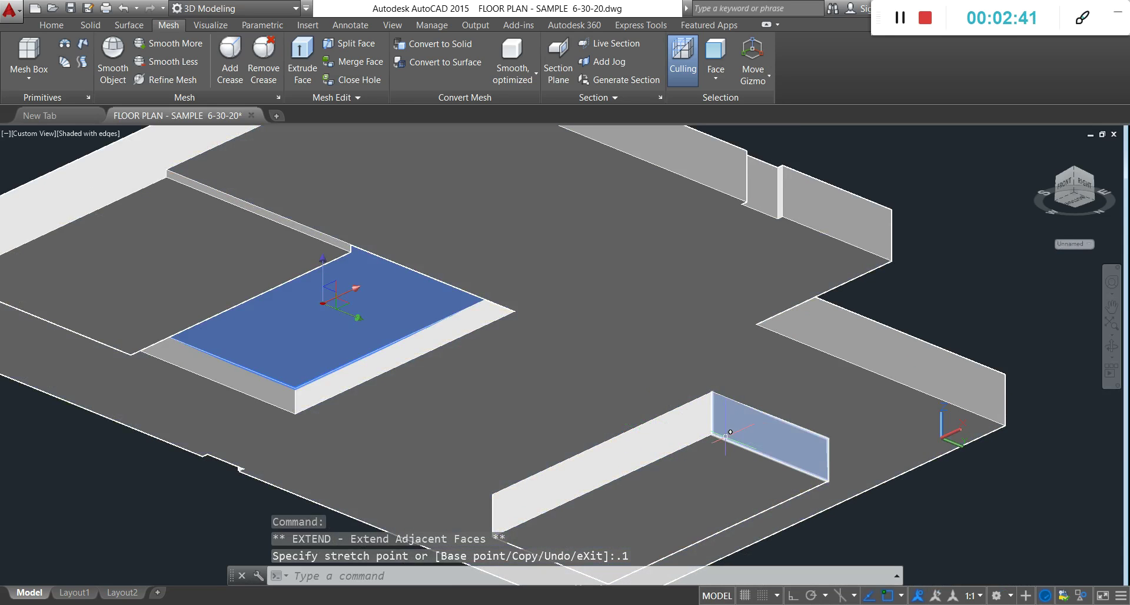
{"action": "key", "text": "Escape"}
Stretch the separate rectangular face near the slab's corner .1 upward along the Z axis, and clear the subobject selection filter.
{"action": "scroll", "coordinate": [718, 449], "scroll_direction": "down", "scroll_amount": 2}
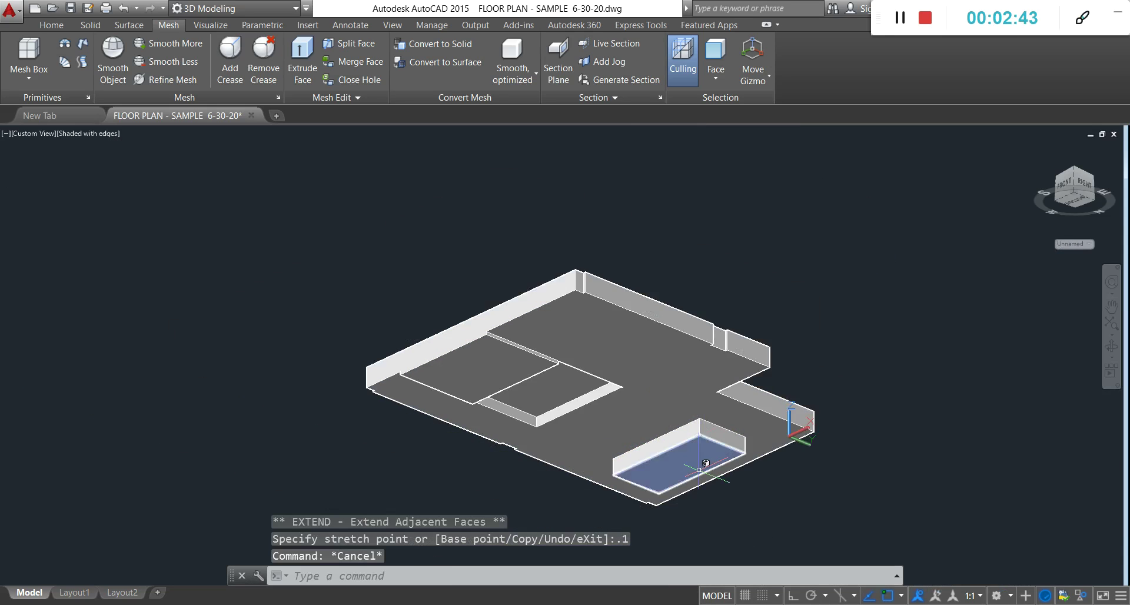
{"action": "scroll", "coordinate": [682, 439], "scroll_direction": "up", "scroll_amount": 3}
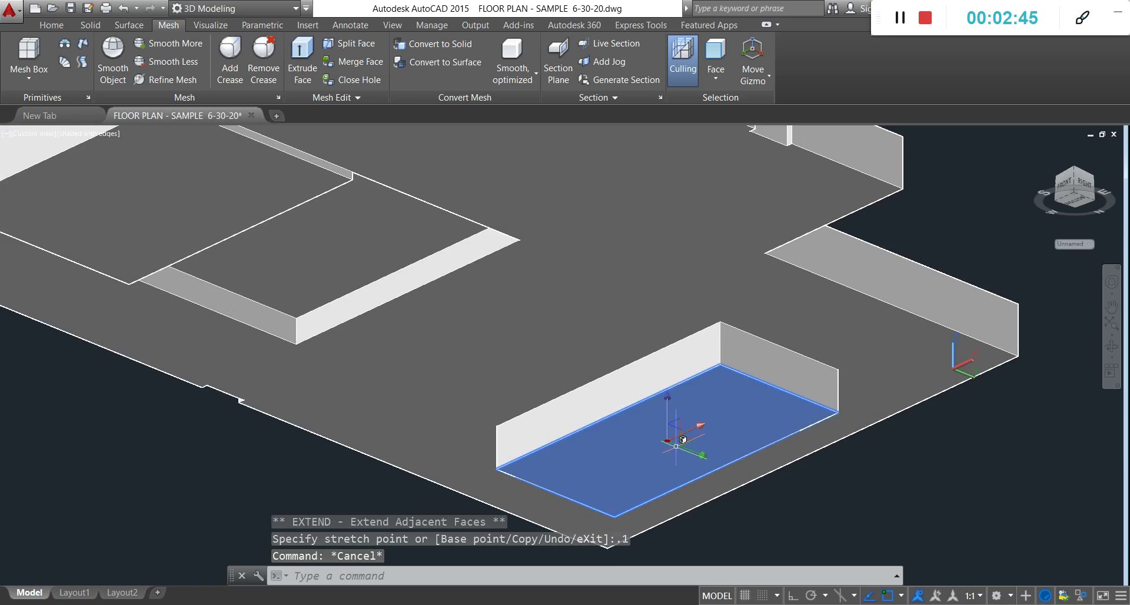
{"action": "left_click", "coordinate": [680, 436]}
{"action": "scroll", "coordinate": [683, 426], "scroll_direction": "up", "scroll_amount": 1}
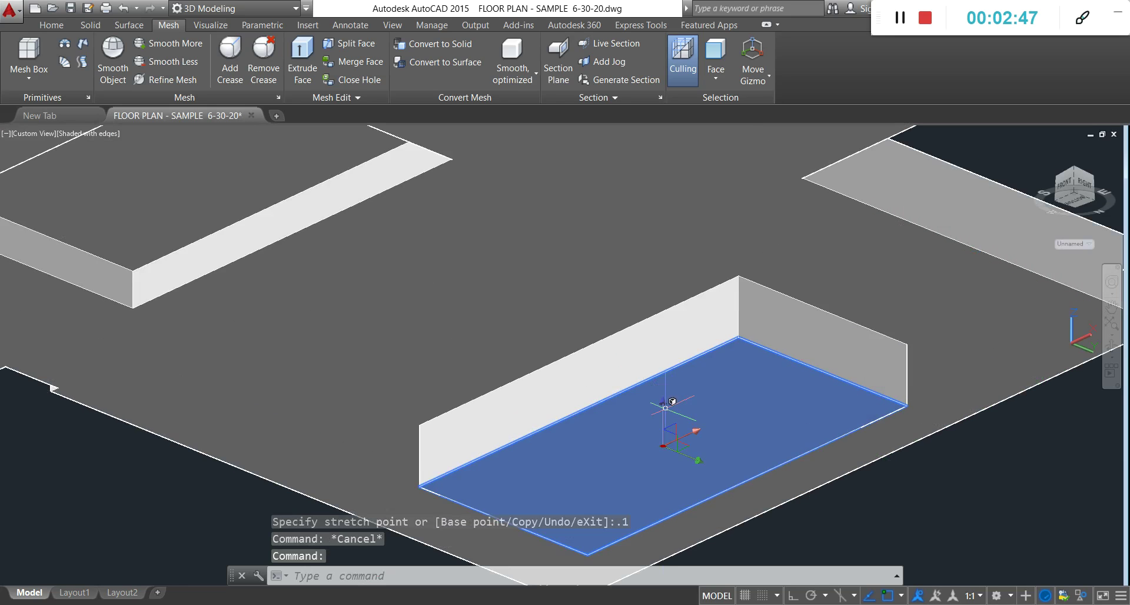
{"action": "left_click", "coordinate": [663, 445]}
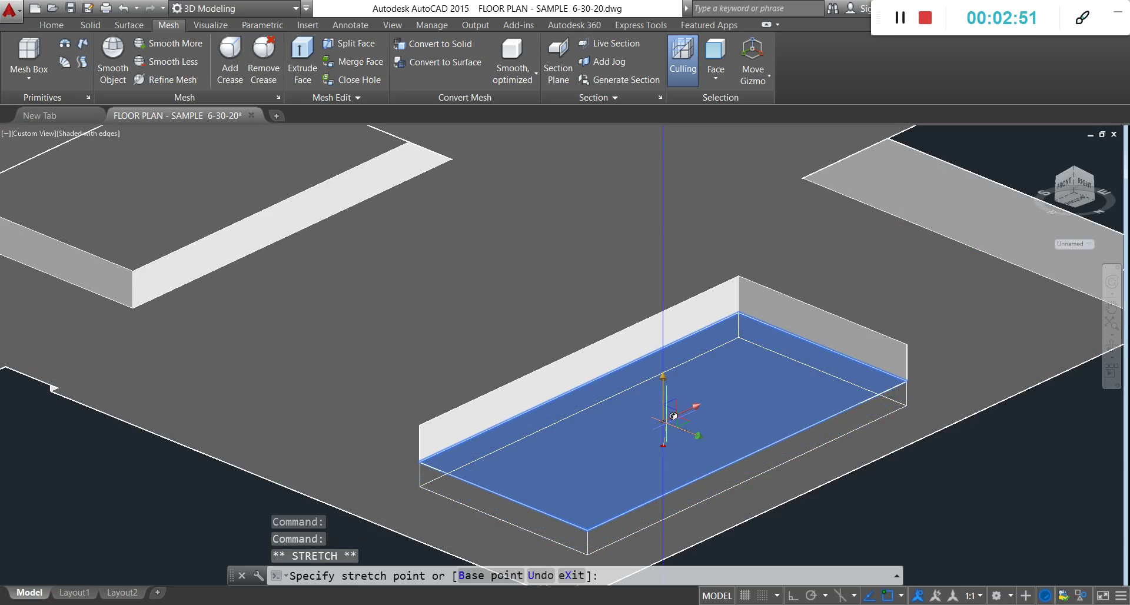
{"action": "type", "text": ".1"}
{"action": "key", "text": "Return"}
{"action": "scroll", "coordinate": [650, 432], "scroll_direction": "down", "scroll_amount": 2}
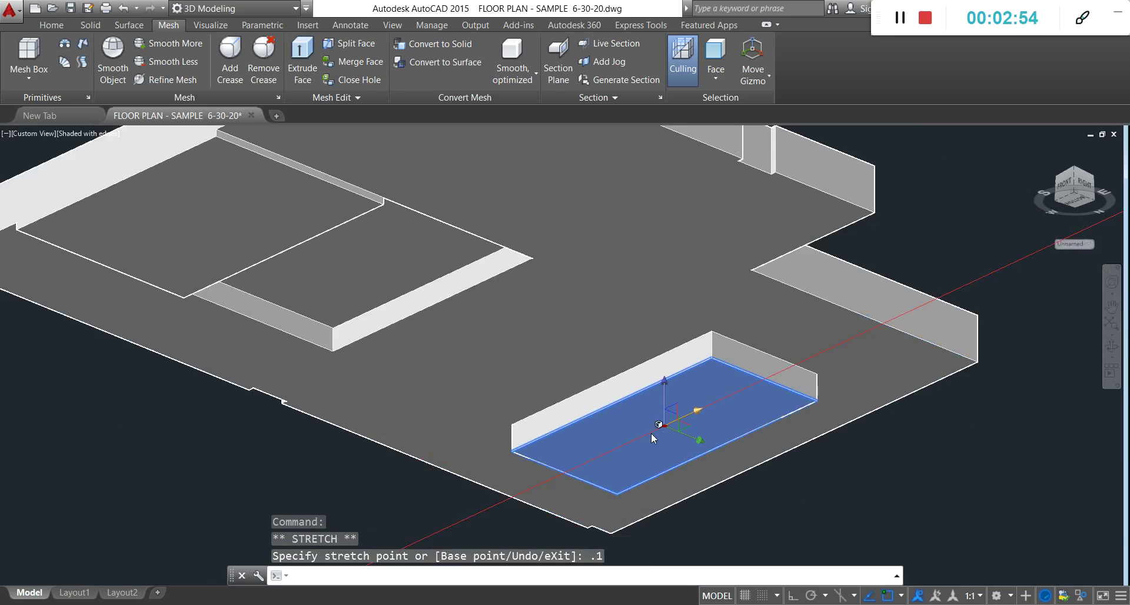
{"action": "scroll", "coordinate": [641, 441], "scroll_direction": "down", "scroll_amount": 2}
{"action": "key", "text": "Escape"}
{"action": "key", "text": "Escape"}
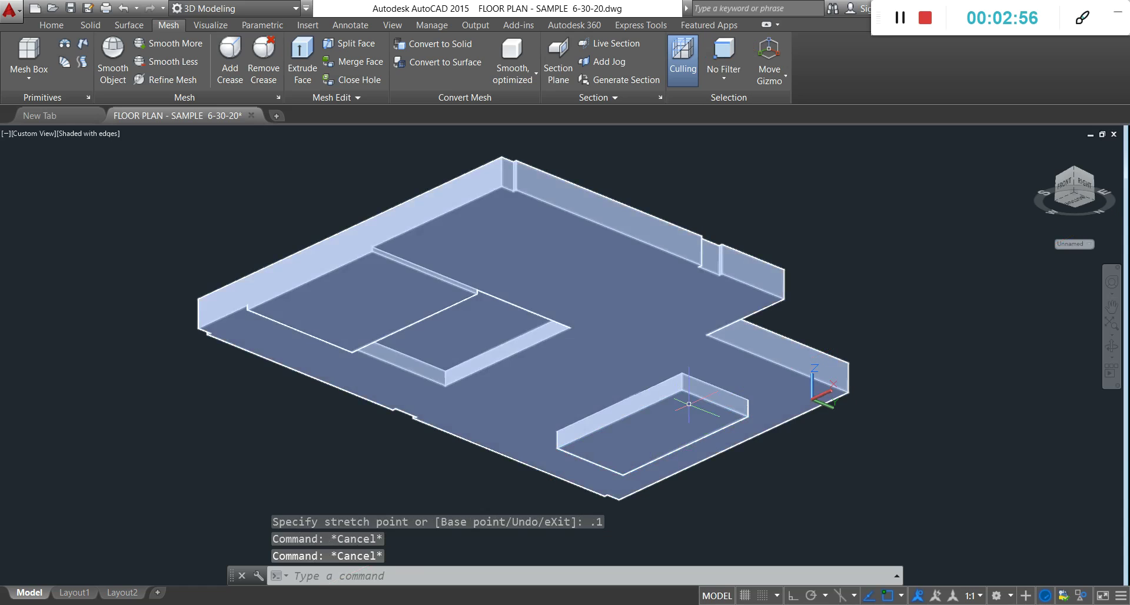
{"action": "scroll", "coordinate": [696, 399], "scroll_direction": "down", "scroll_amount": 4}
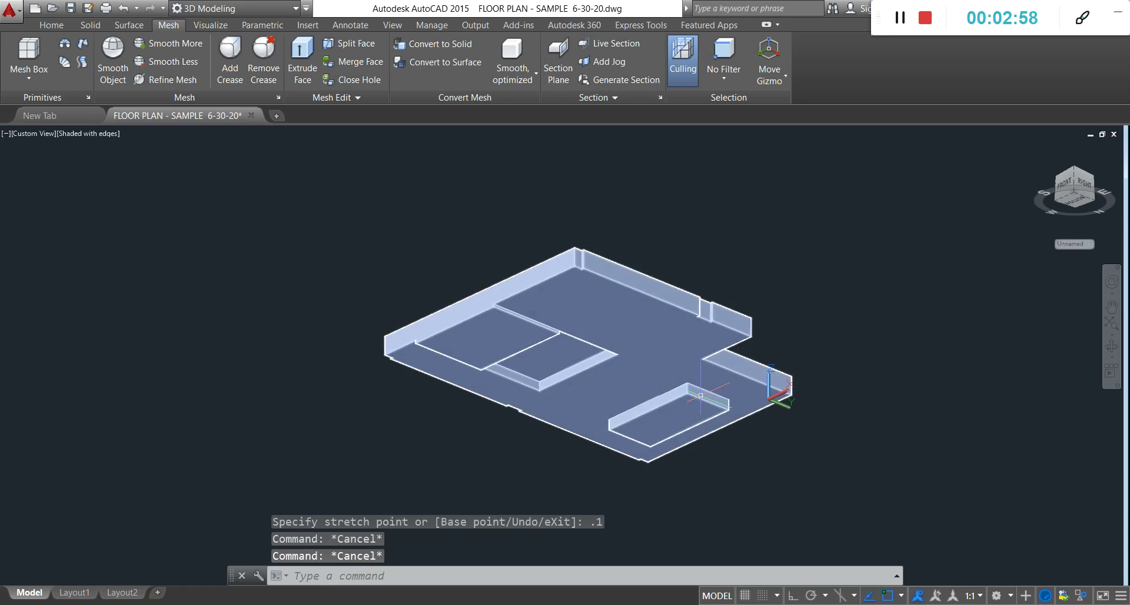
{"action": "scroll", "coordinate": [726, 375], "scroll_direction": "up", "scroll_amount": 3}
{"action": "key", "text": "Escape"}
{"action": "left_click", "coordinate": [652, 304]}
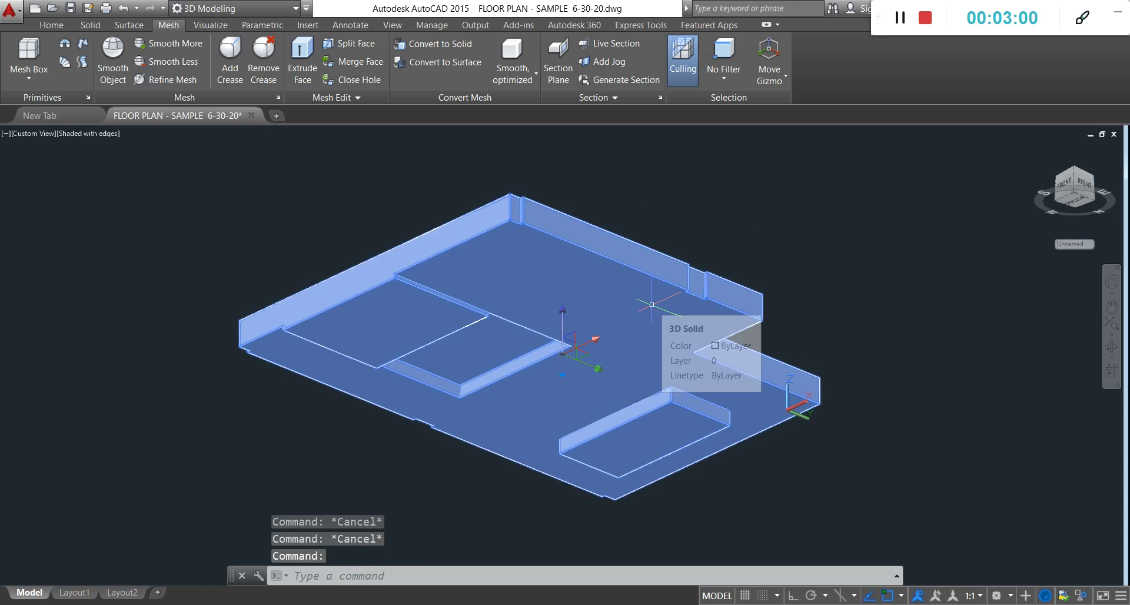
{"action": "right_click", "coordinate": [713, 240]}
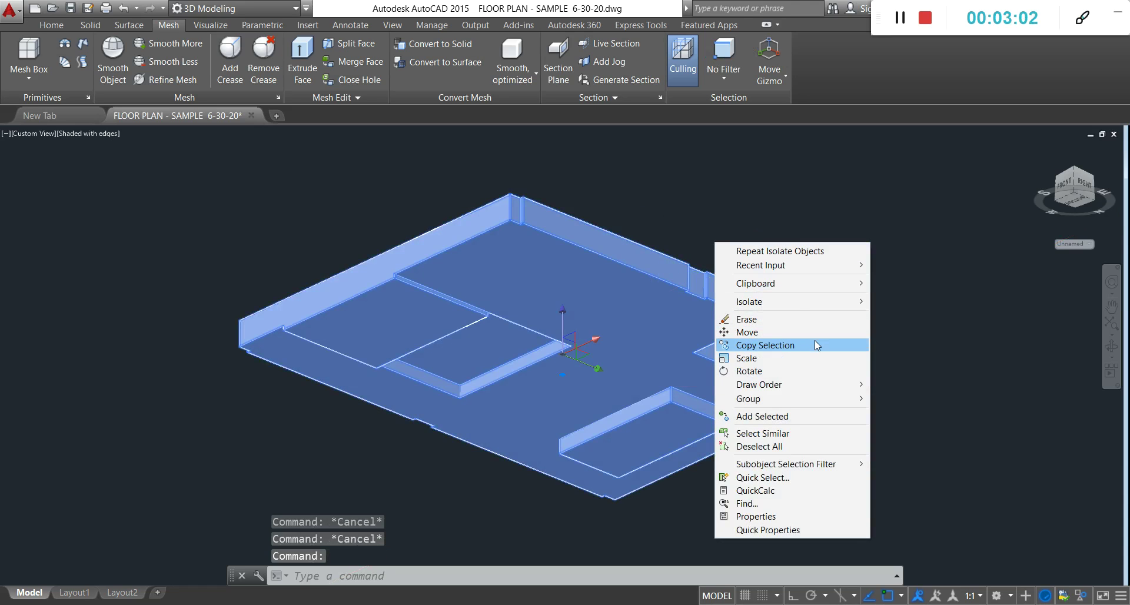
{"action": "key", "text": "Escape"}
{"action": "key", "text": "Escape"}
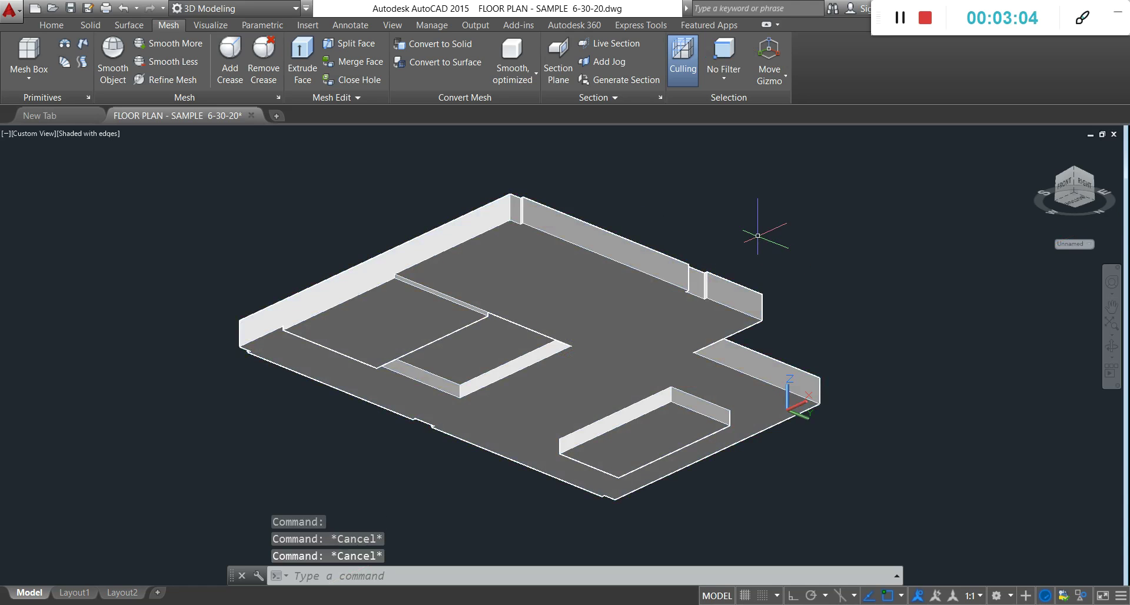
End the object isolation to bring back the rest of the house model.
{"action": "right_click", "coordinate": [758, 236]}
{"action": "mouse_move", "coordinate": [882, 297]}
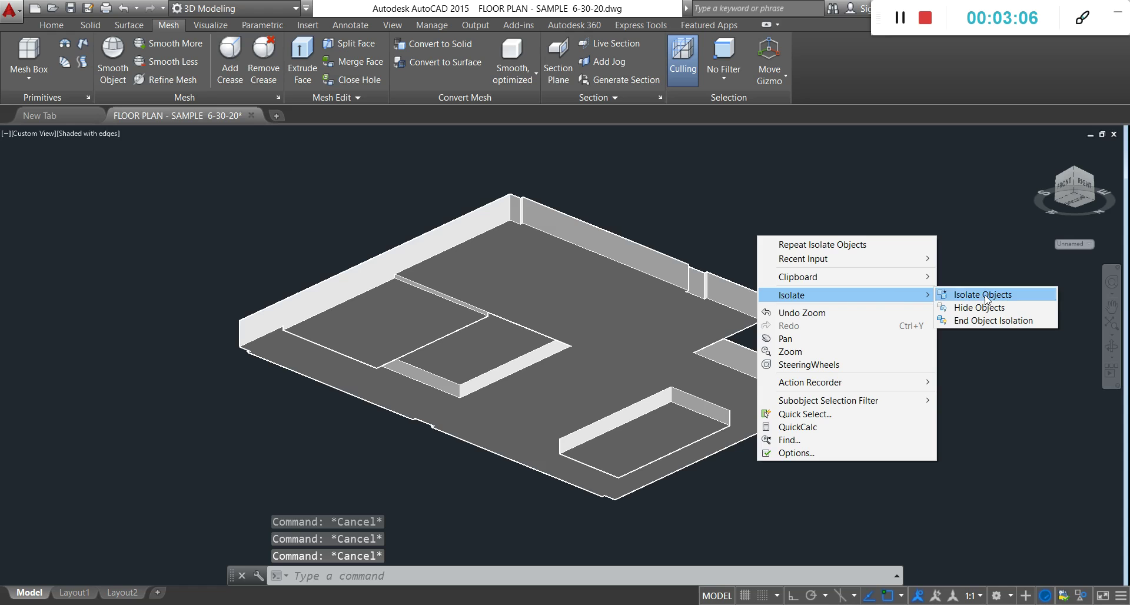
{"action": "left_click", "coordinate": [987, 320]}
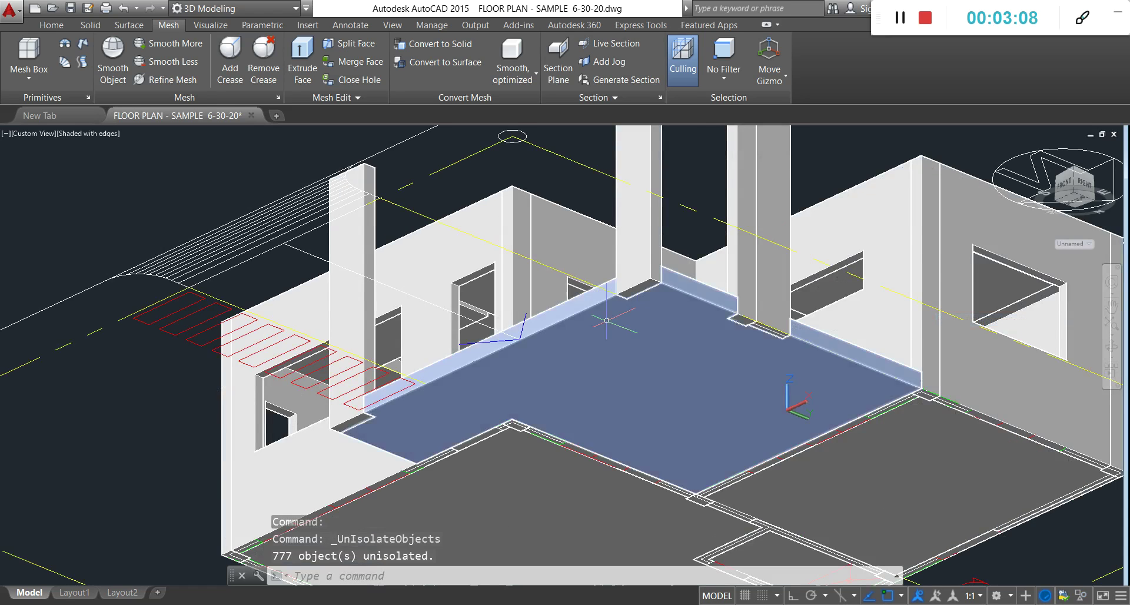
{"action": "scroll", "coordinate": [660, 386], "scroll_direction": "down", "scroll_amount": 5}
{"action": "scroll", "coordinate": [660, 386], "scroll_direction": "up", "scroll_amount": 3}
{"action": "scroll", "coordinate": [706, 294], "scroll_direction": "up", "scroll_amount": 3}
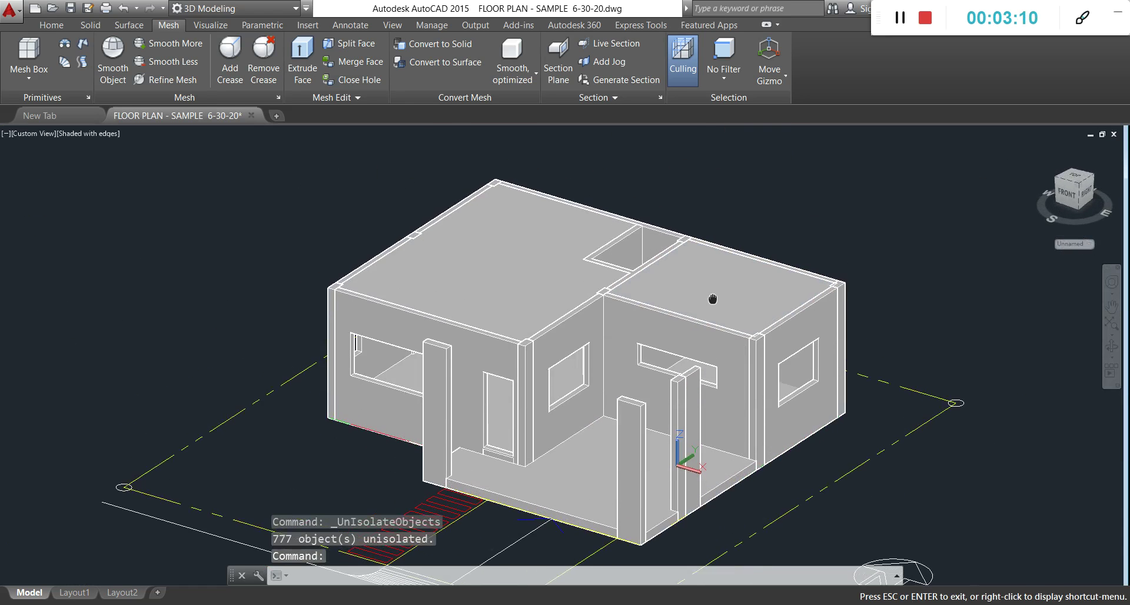
{"action": "middle_click_drag", "start_coordinate": [733, 292], "coordinate": [796, 291]}
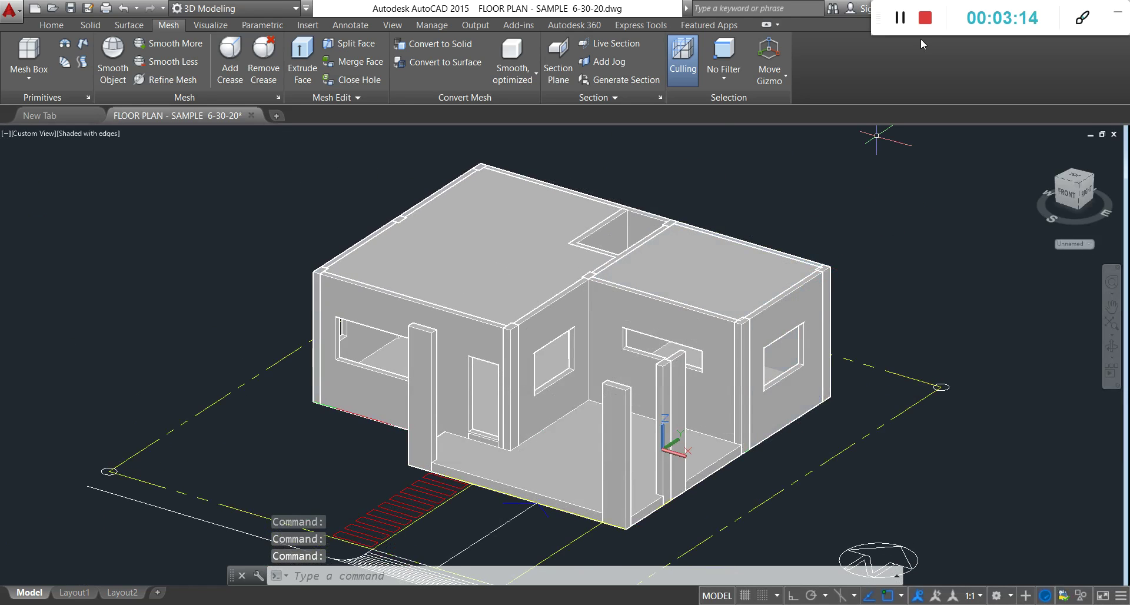